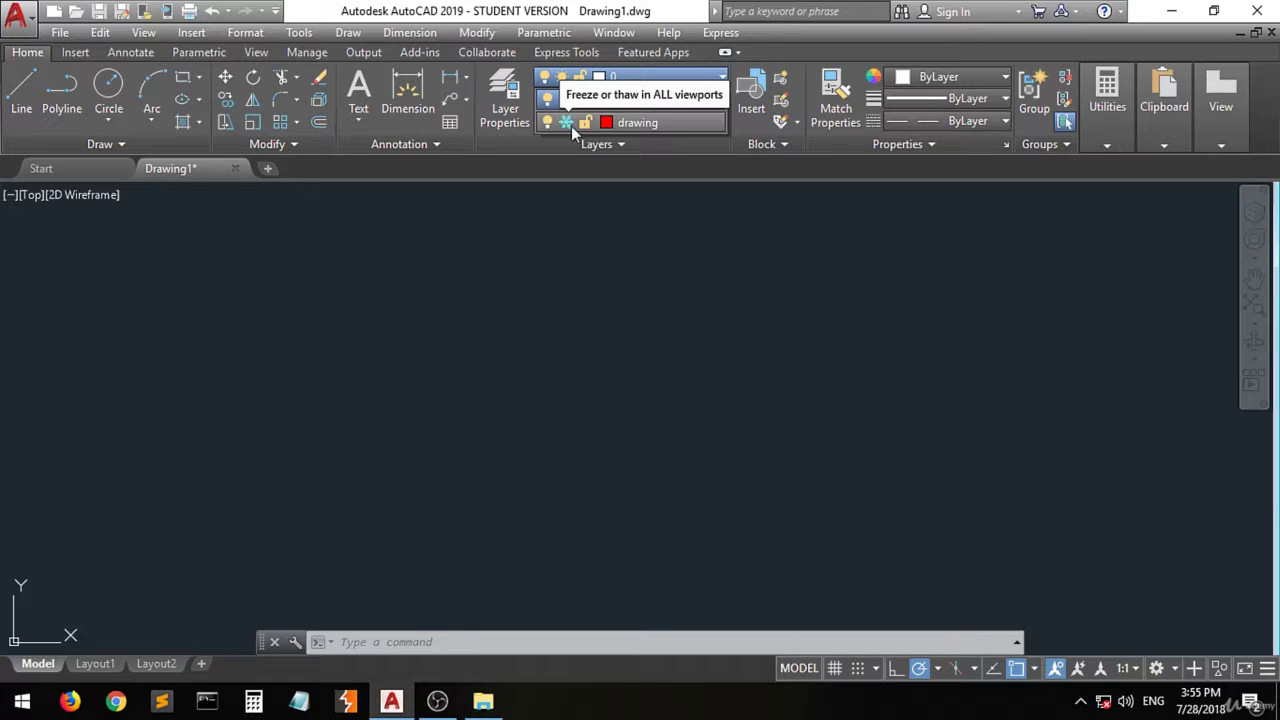
Step: Thaw the drawing layer, freeze it again, and thaw it once more
{"action": "left_click", "coordinate": [566, 122]}
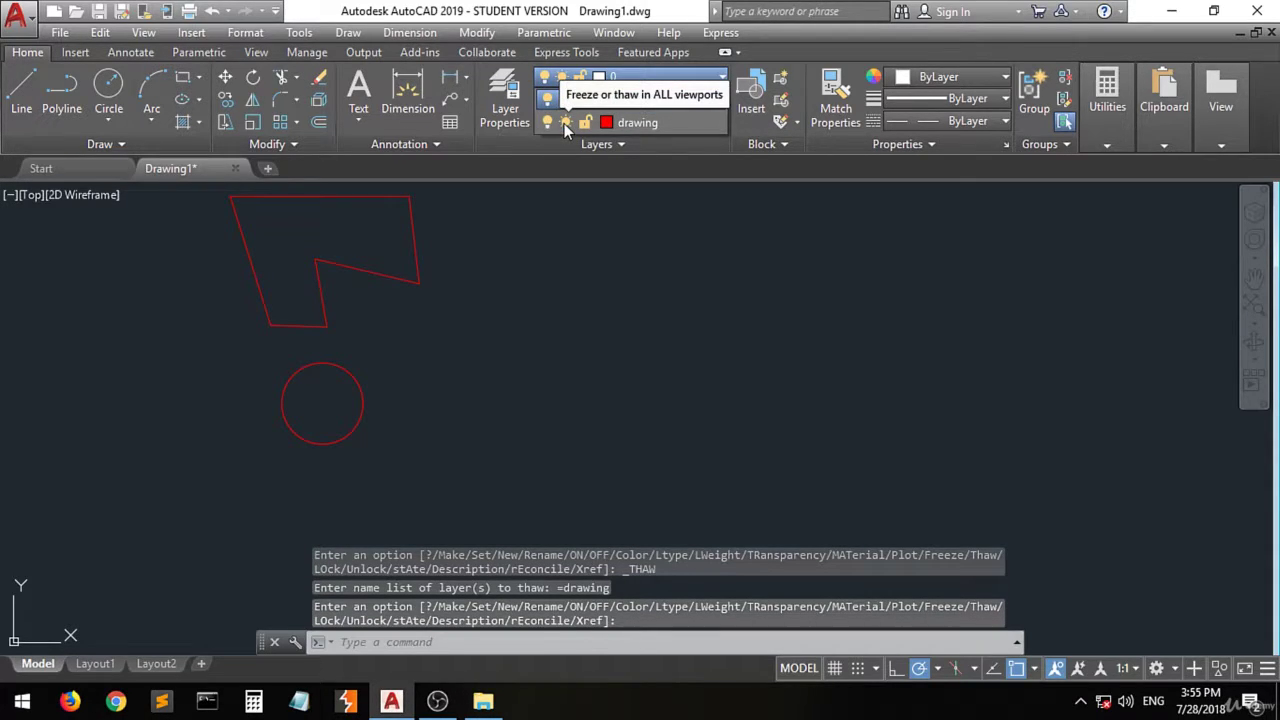
{"action": "left_click", "coordinate": [564, 123]}
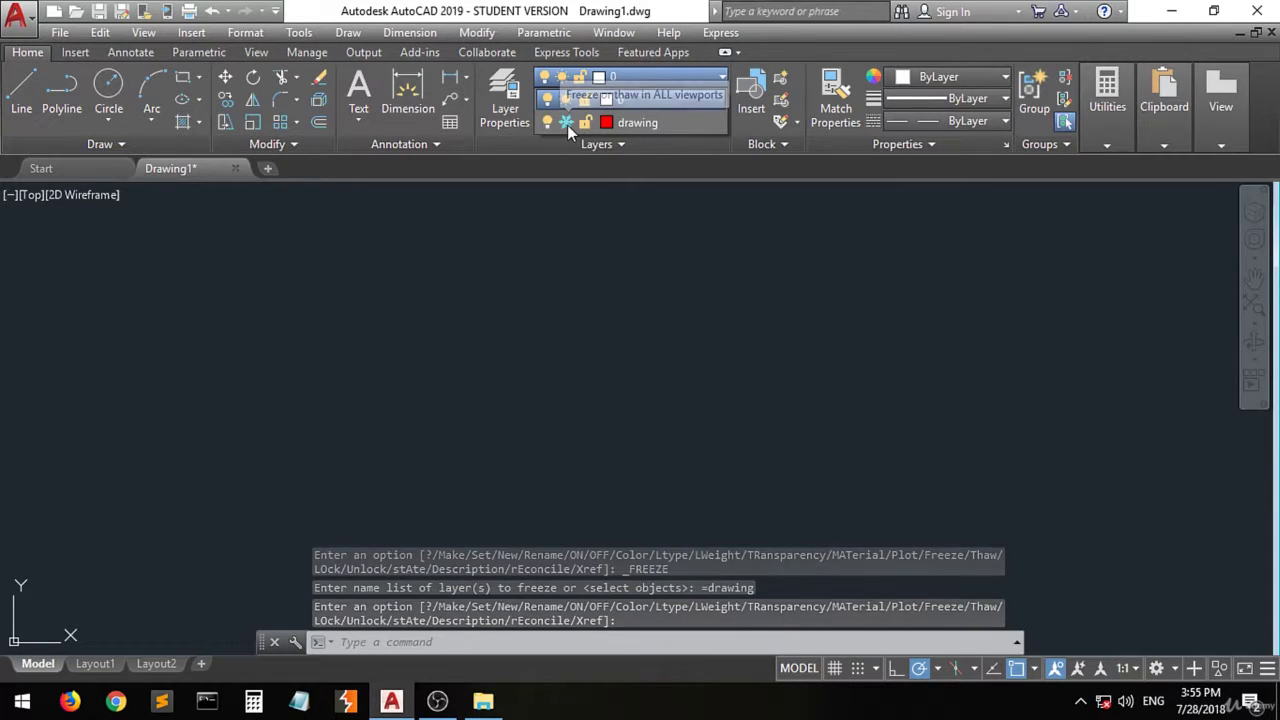
{"action": "left_click", "coordinate": [567, 125]}
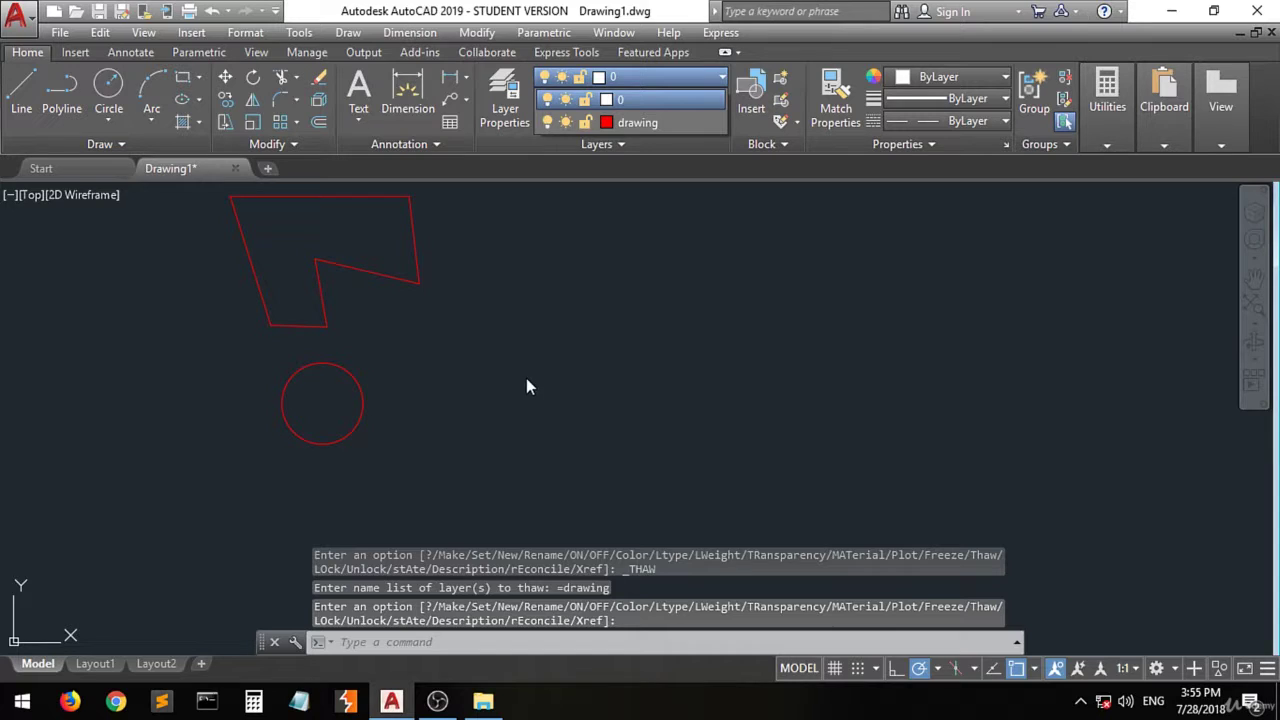
{"action": "left_click", "coordinate": [715, 78]}
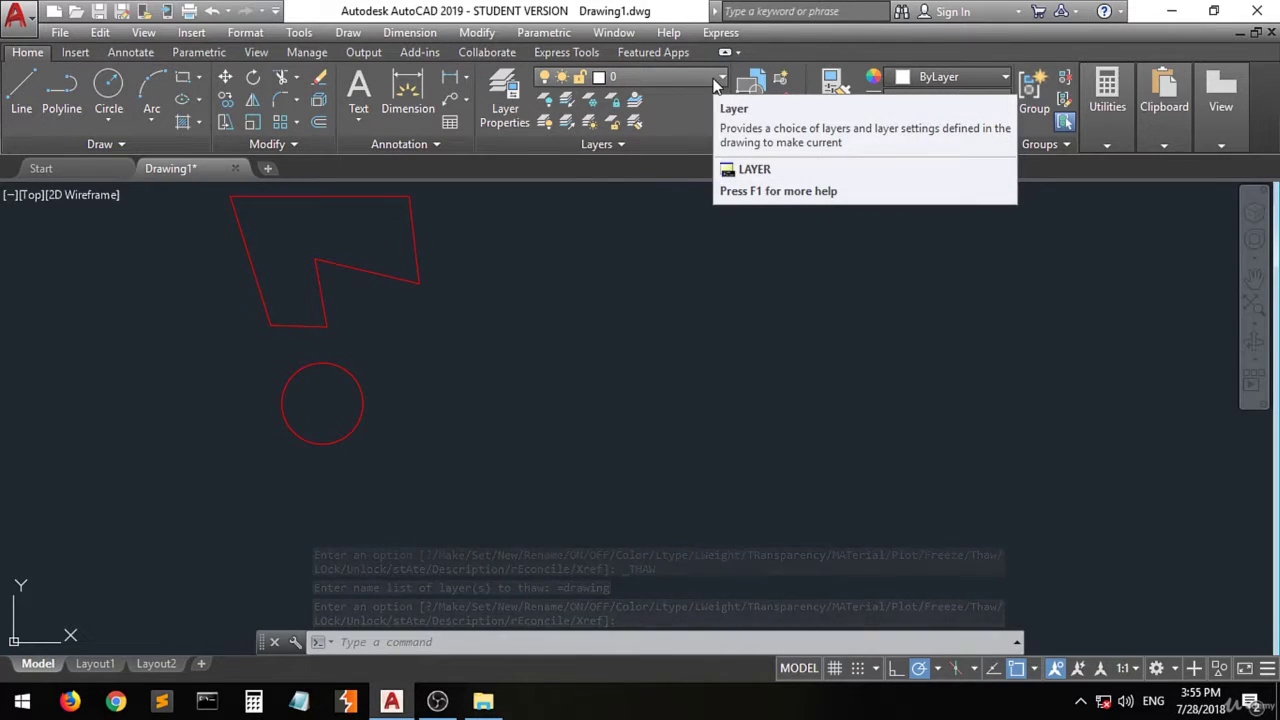
Step: Make the drawing layer current and switch the current layer back to 0
{"action": "left_click", "coordinate": [715, 78]}
{"action": "left_click", "coordinate": [670, 125]}
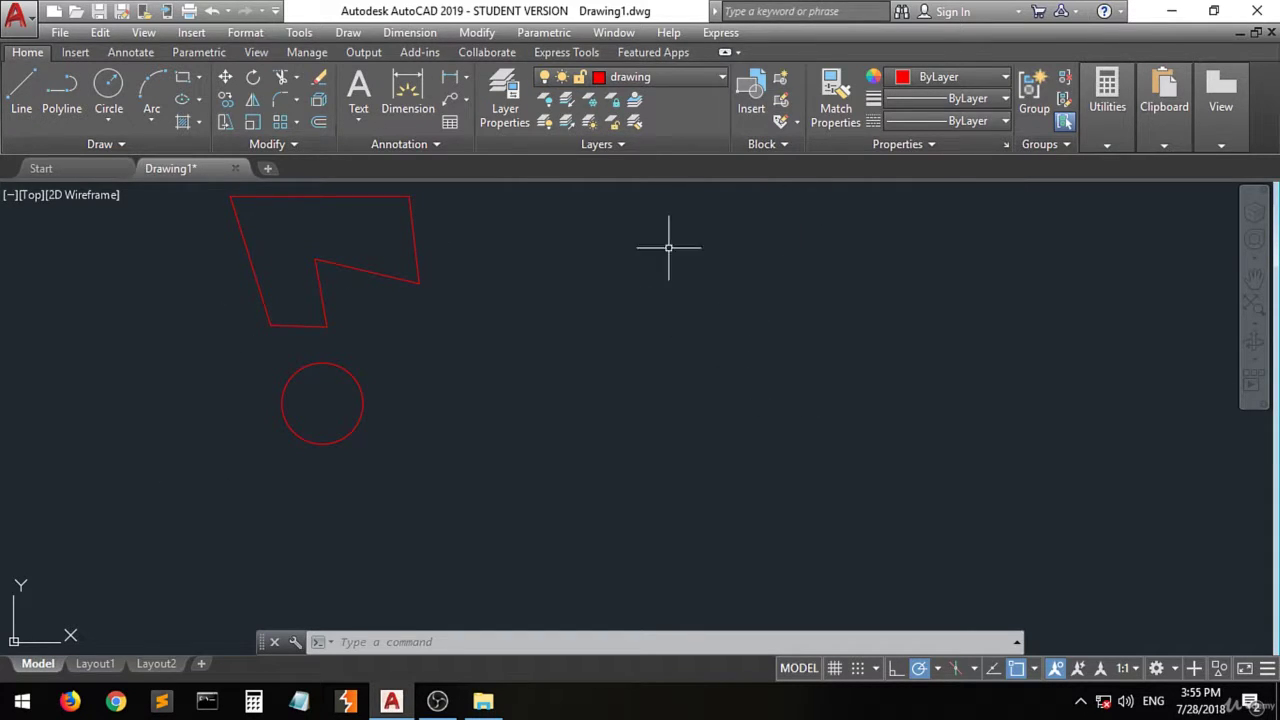
{"action": "left_click", "coordinate": [691, 77]}
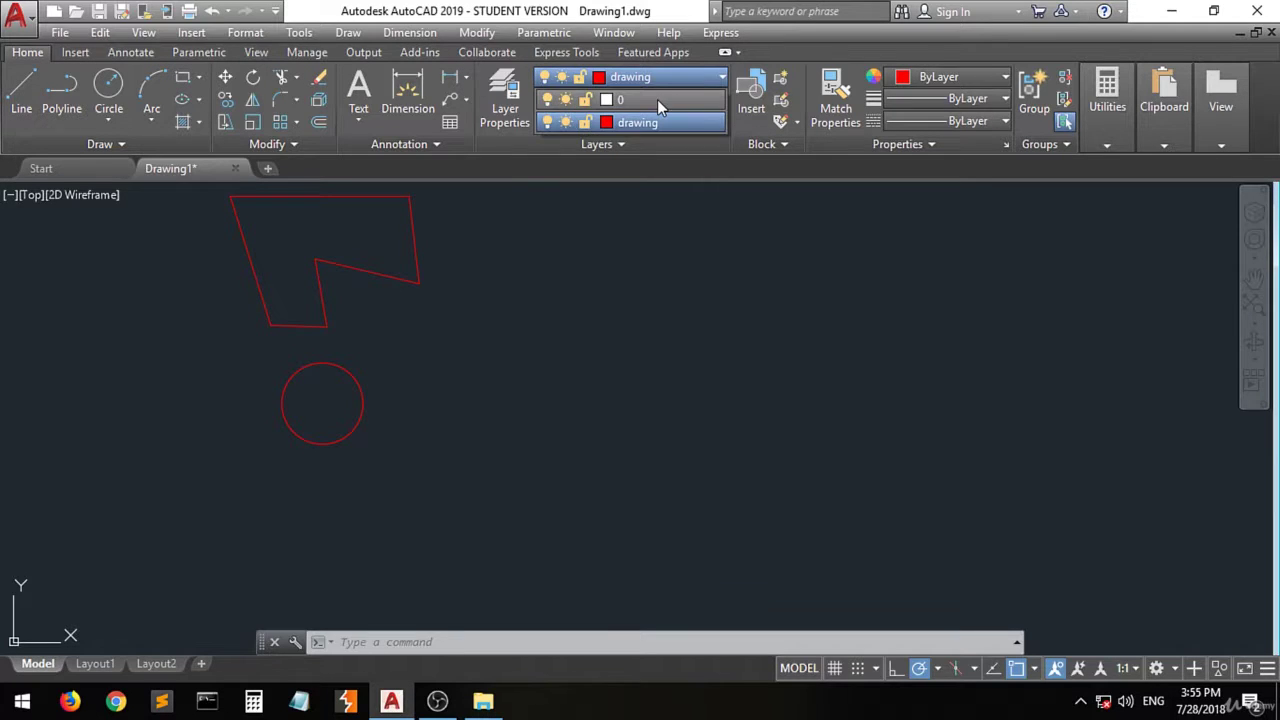
{"action": "left_click", "coordinate": [657, 99]}
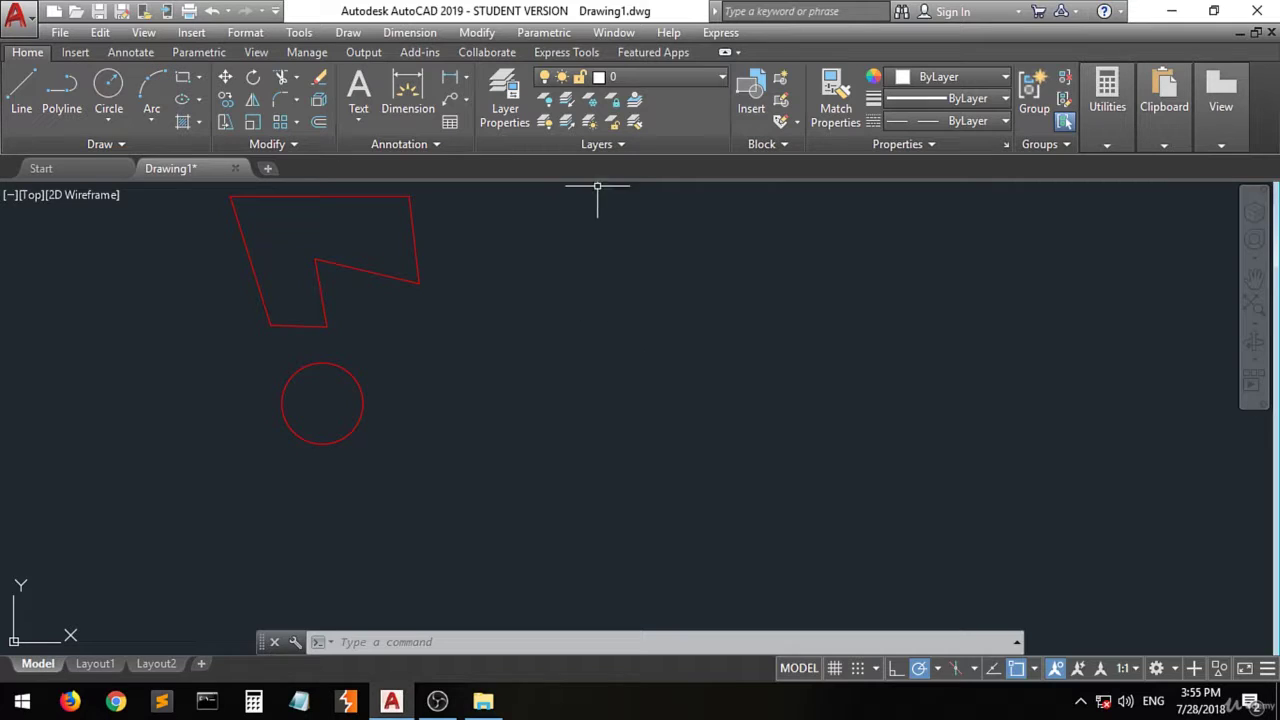
Step: Draw a closed four-sided outline of straight lines on layer 0, in the empty area beside the red shapes
{"action": "left_click", "coordinate": [22, 88]}
{"action": "left_click", "coordinate": [584, 488]}
{"action": "left_click", "coordinate": [736, 290]}
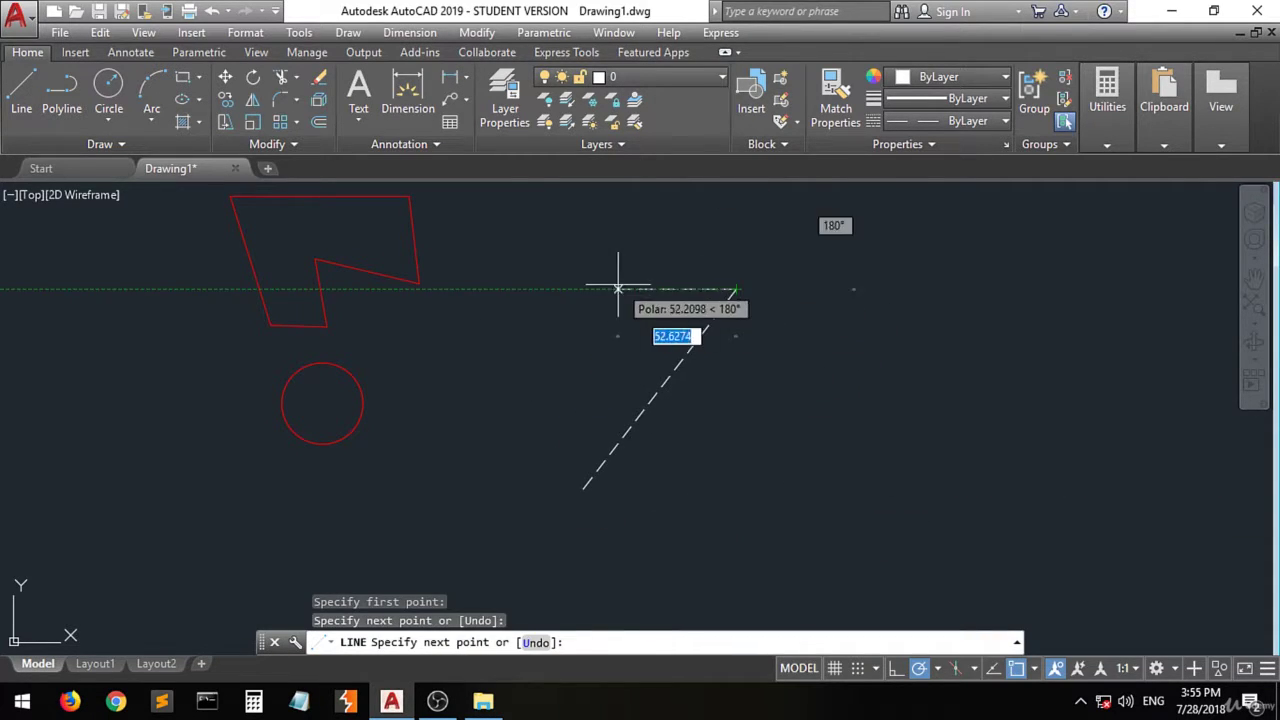
{"action": "left_click", "coordinate": [582, 290]}
{"action": "left_click", "coordinate": [541, 428]}
{"action": "left_click", "coordinate": [584, 488]}
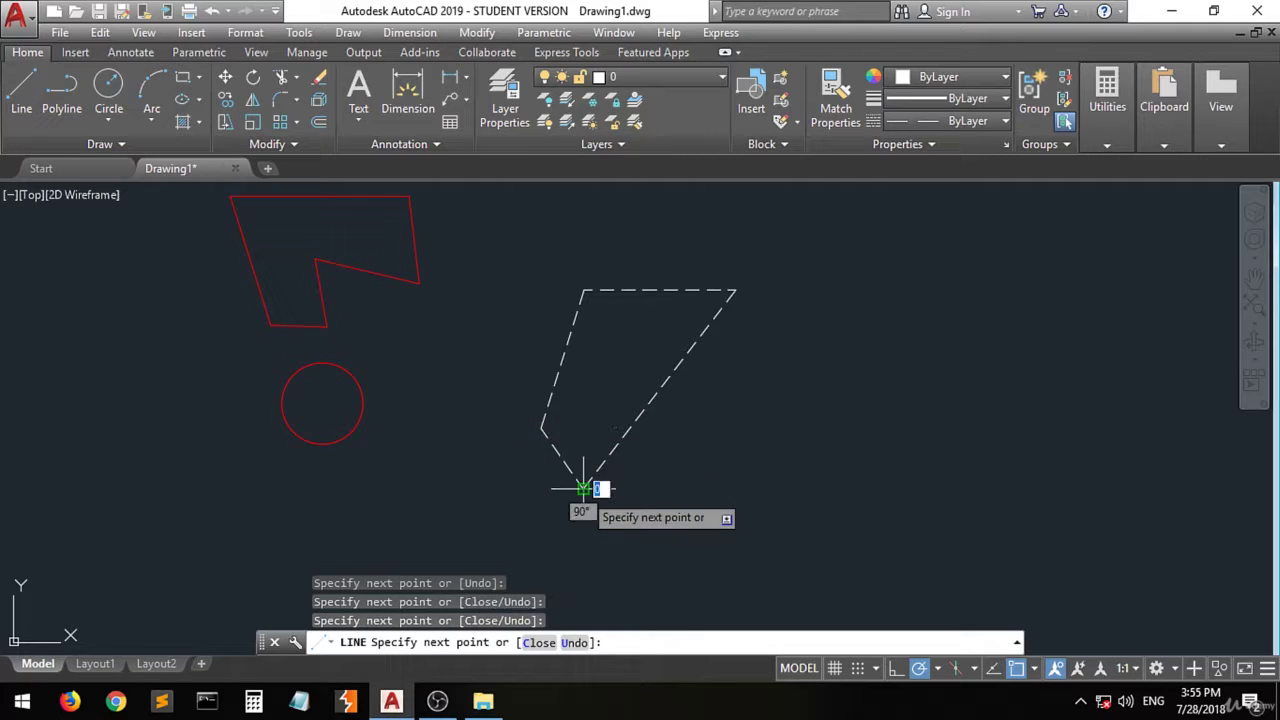
{"action": "key", "text": "Return"}
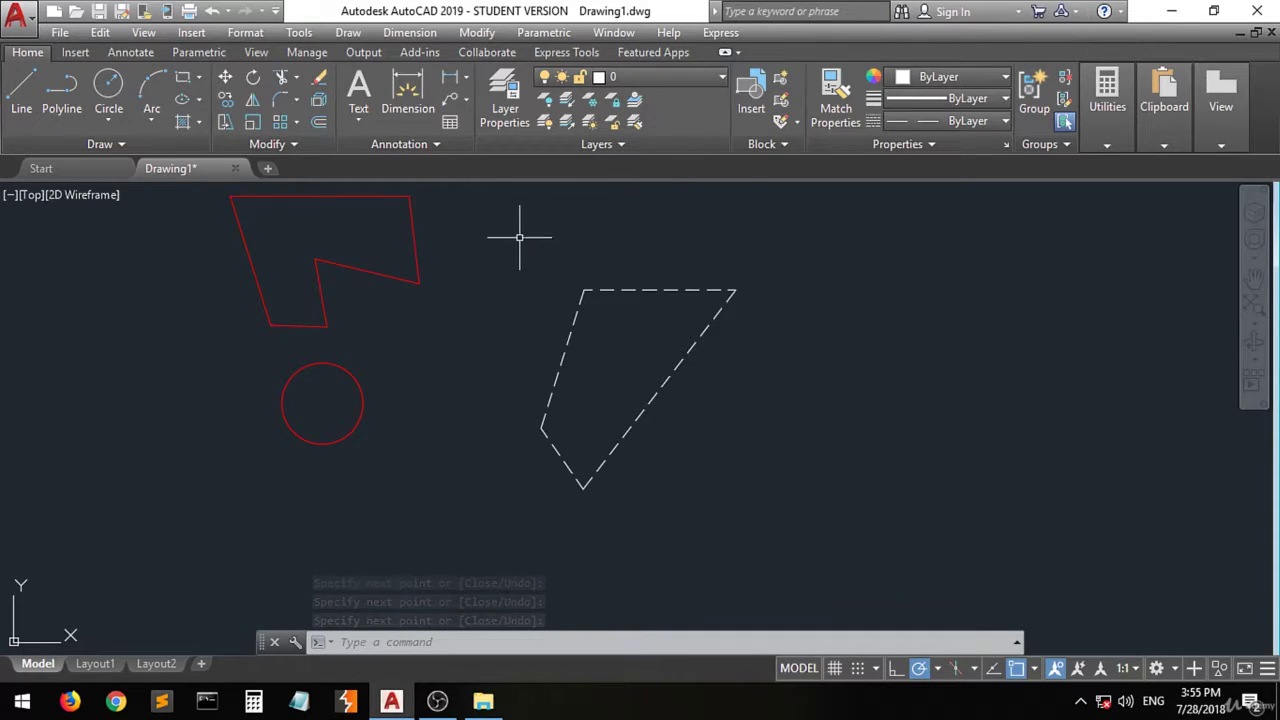
Step: Make the drawing layer current and draw a small closed four-sided outline between the circle and the dashed shape
{"action": "left_click", "coordinate": [705, 82]}
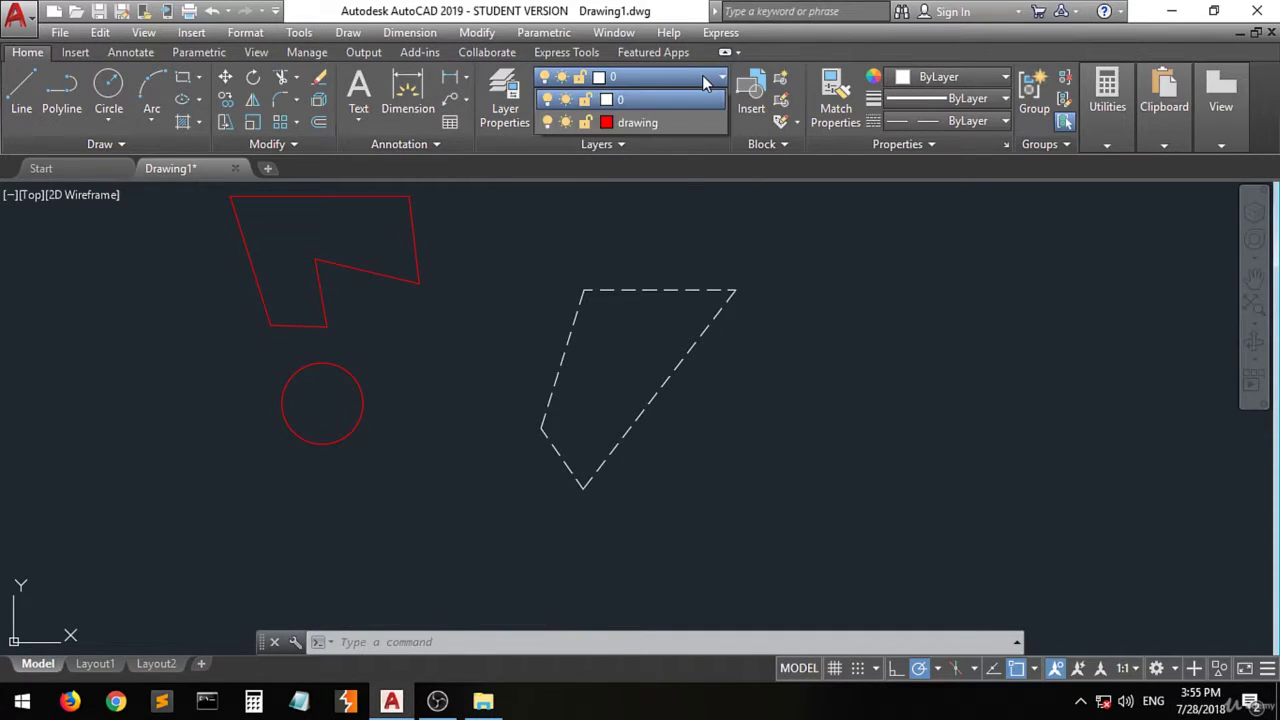
{"action": "left_click", "coordinate": [678, 121]}
{"action": "left_click", "coordinate": [20, 95]}
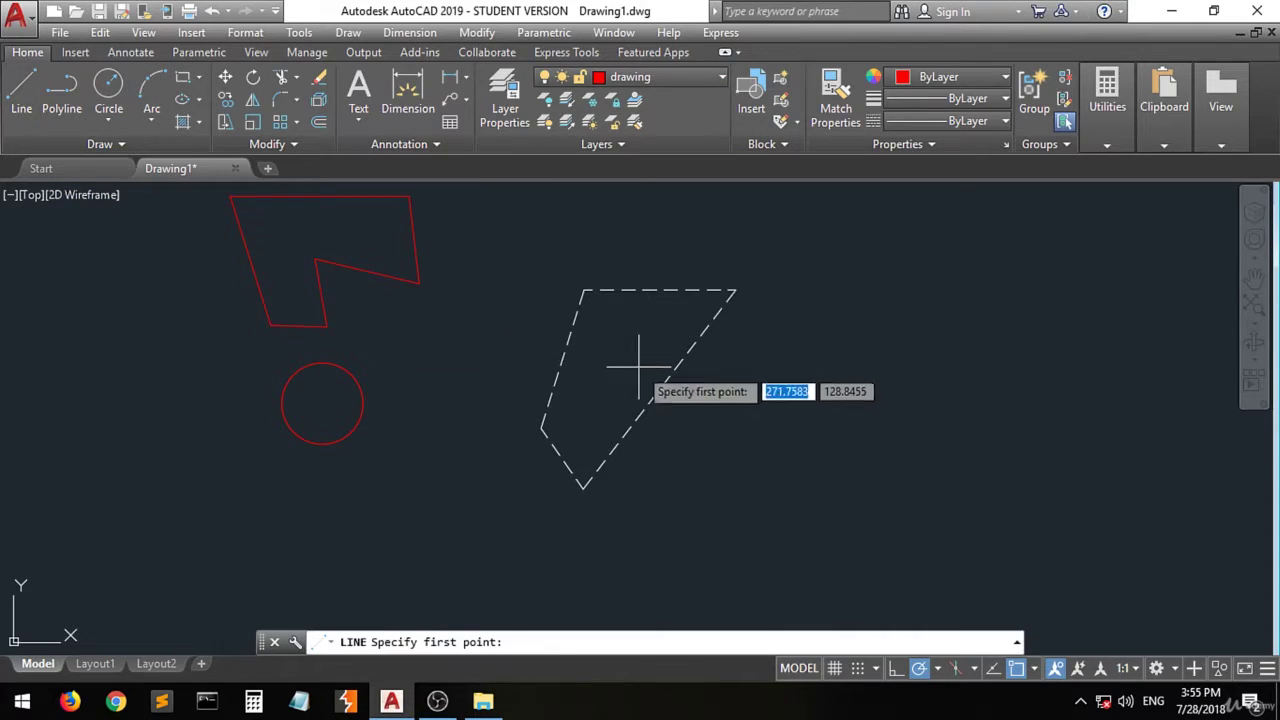
{"action": "left_click", "coordinate": [465, 433]}
{"action": "left_click", "coordinate": [434, 521]}
{"action": "left_click", "coordinate": [553, 540]}
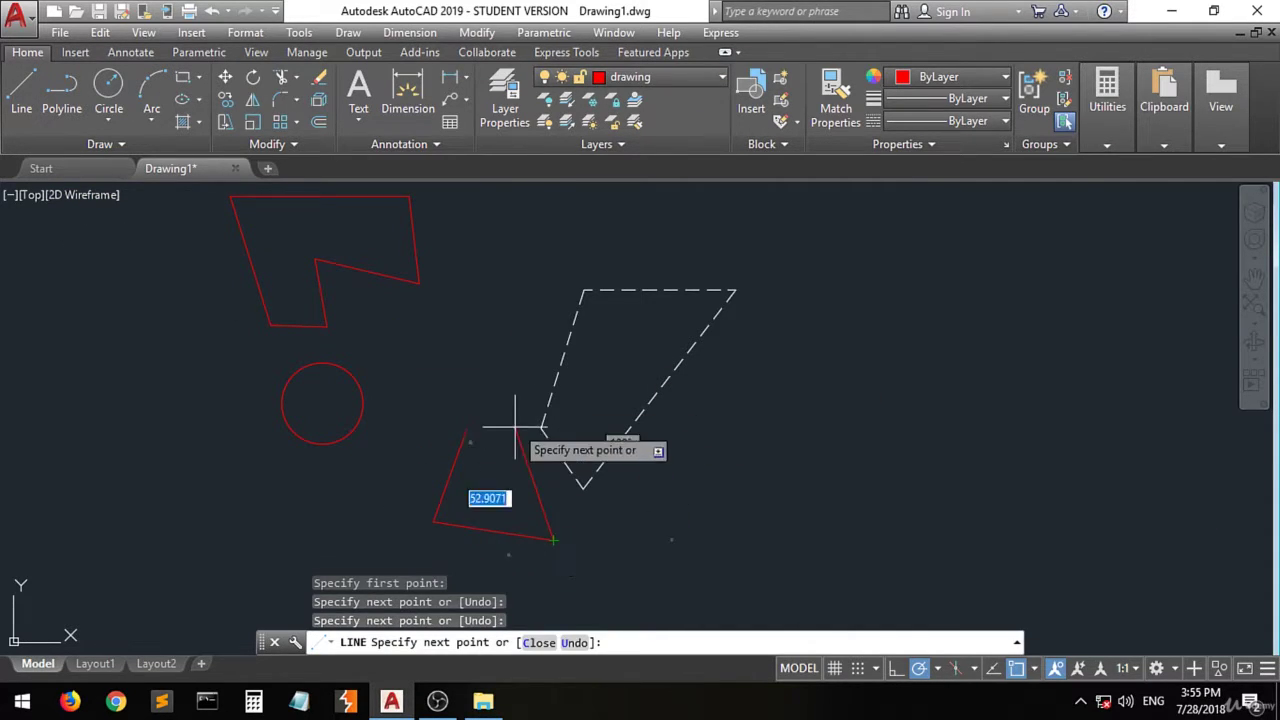
{"action": "left_click", "coordinate": [513, 418]}
{"action": "left_click", "coordinate": [465, 430]}
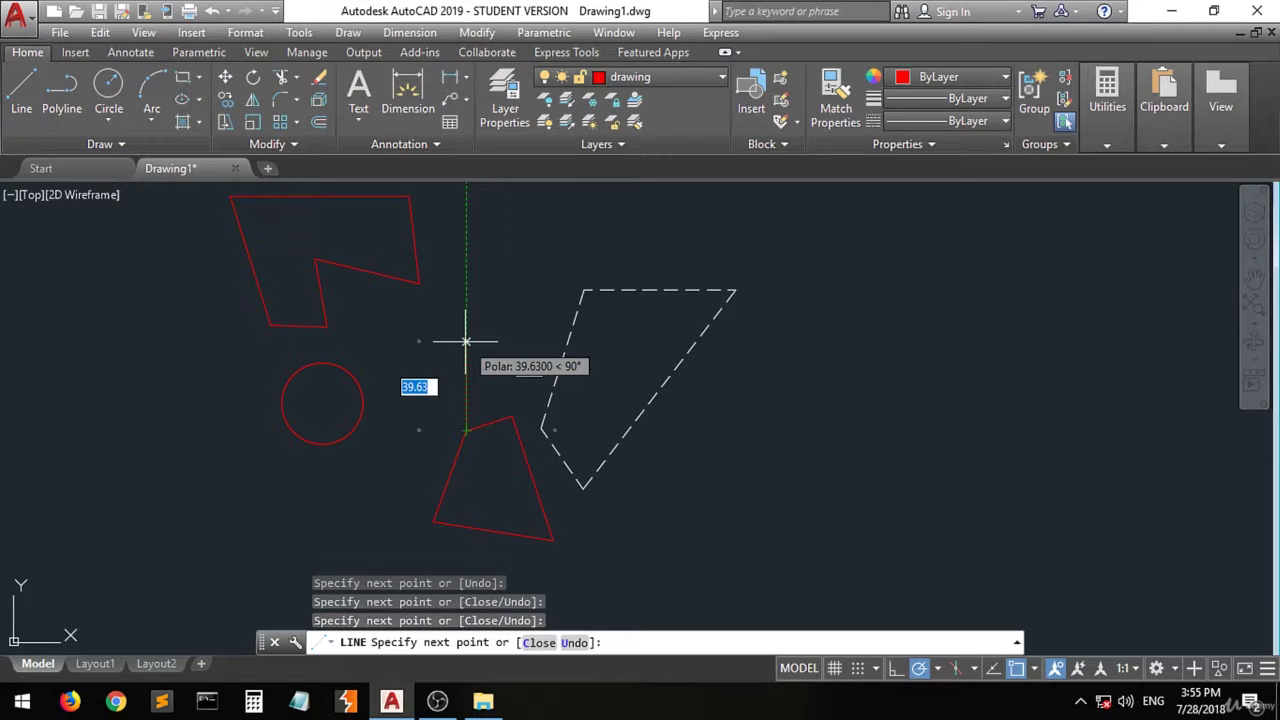
{"action": "key", "text": "Return"}
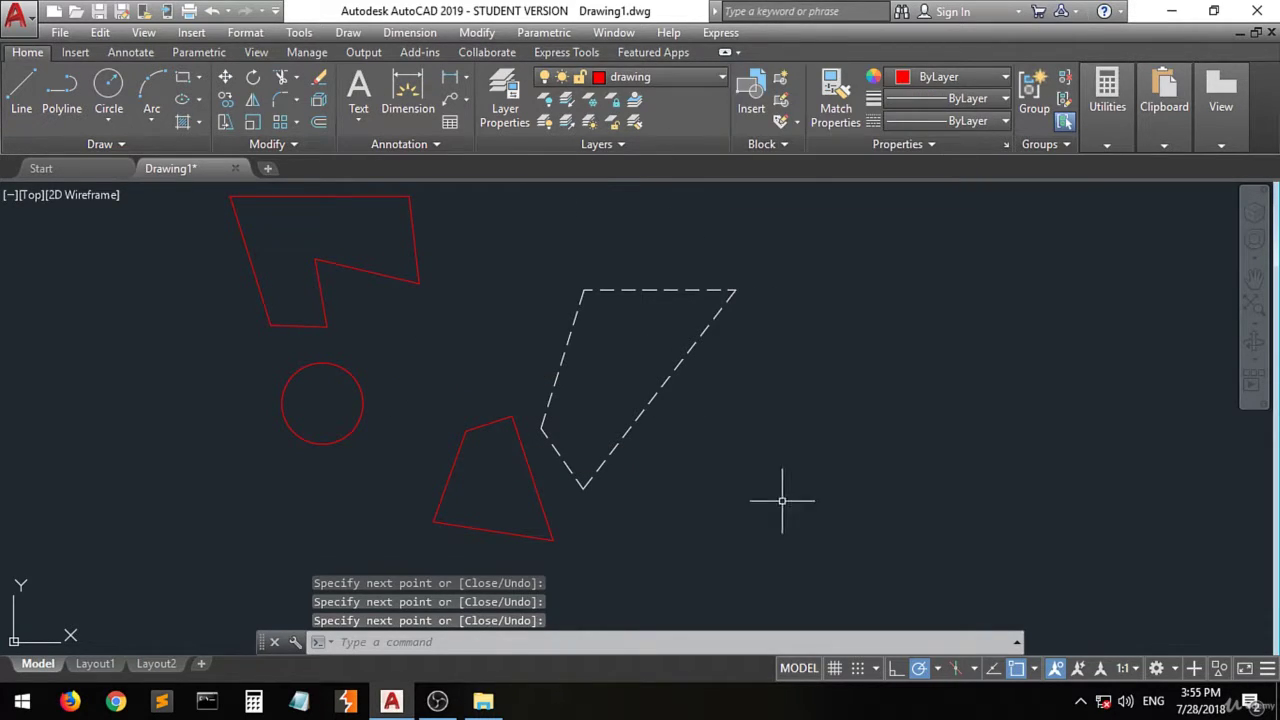
Step: Select the red circle and move it to layer 0
{"action": "left_click", "coordinate": [380, 356]}
{"action": "left_click", "coordinate": [300, 455]}
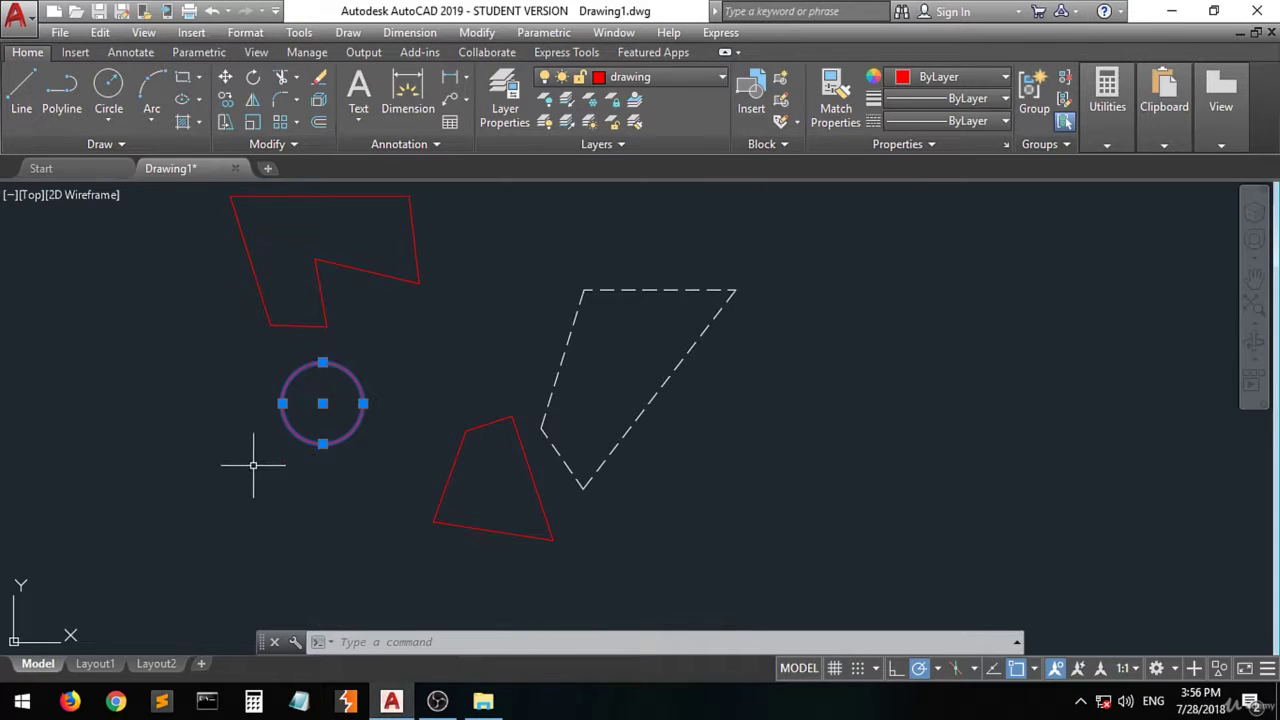
{"action": "left_click", "coordinate": [701, 78]}
{"action": "left_click", "coordinate": [652, 100]}
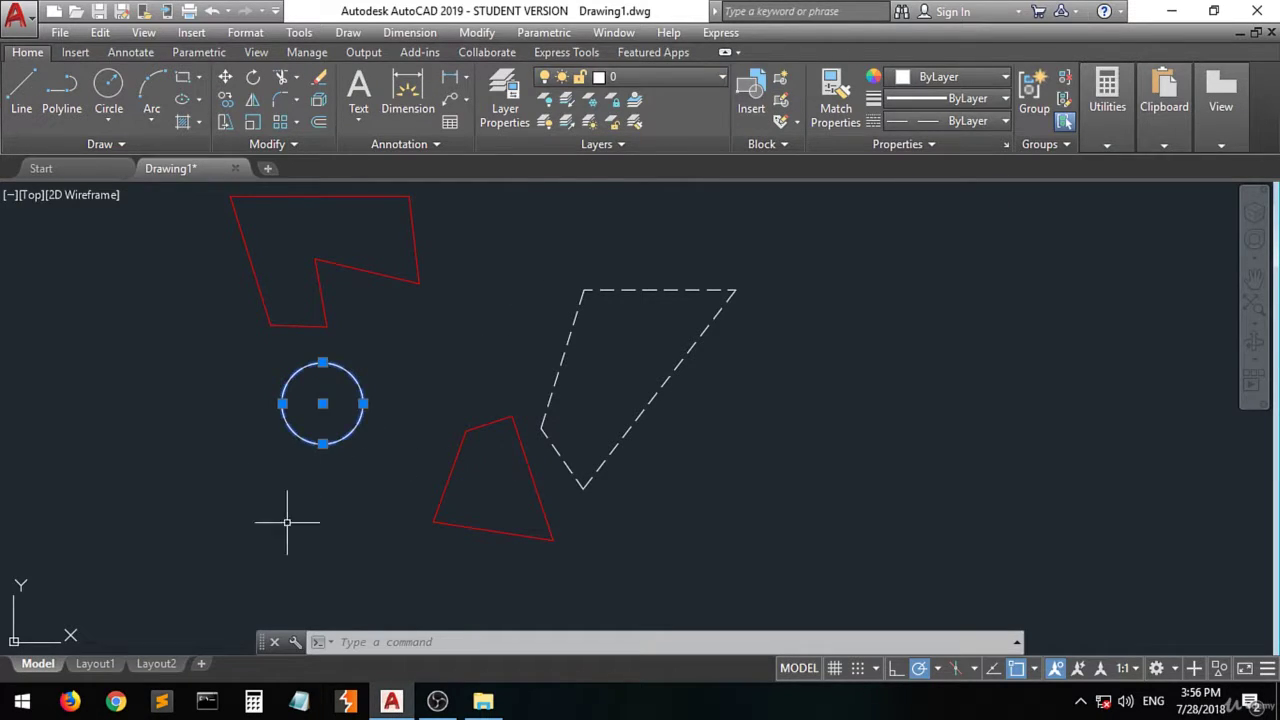
{"action": "type", "text": "l"}
{"action": "key", "text": "Return"}
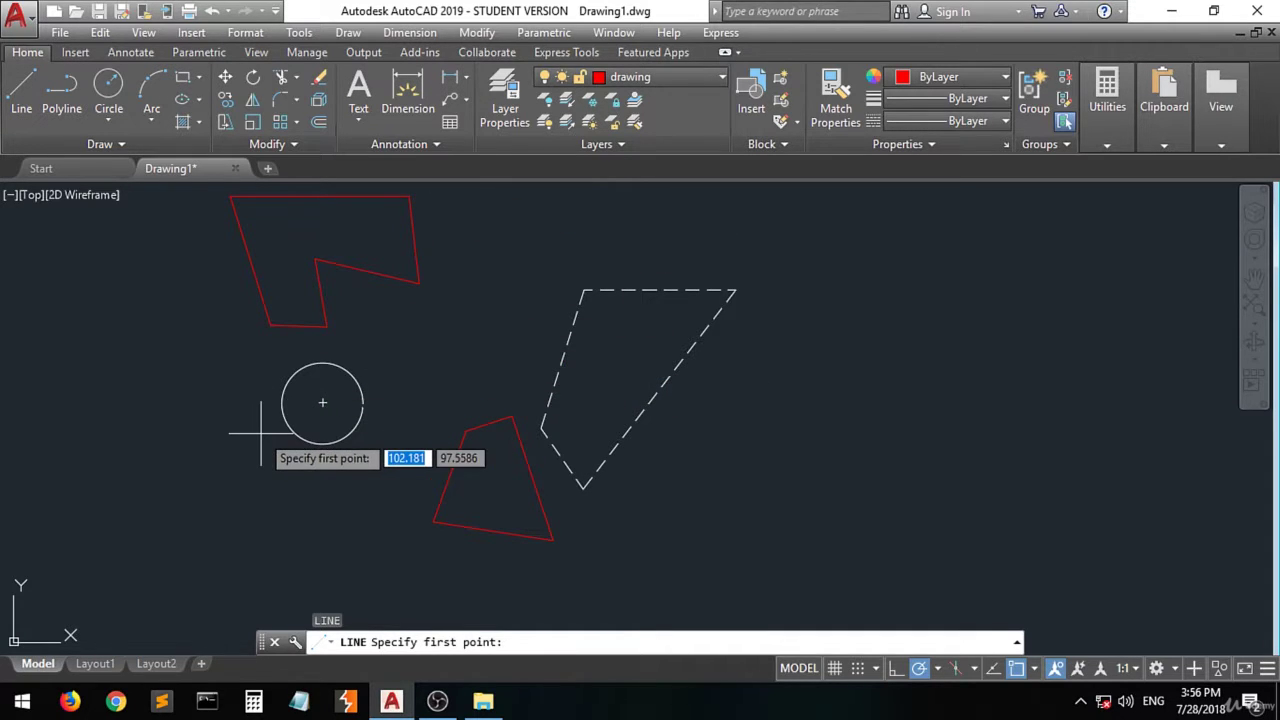
{"action": "key", "text": "Escape"}
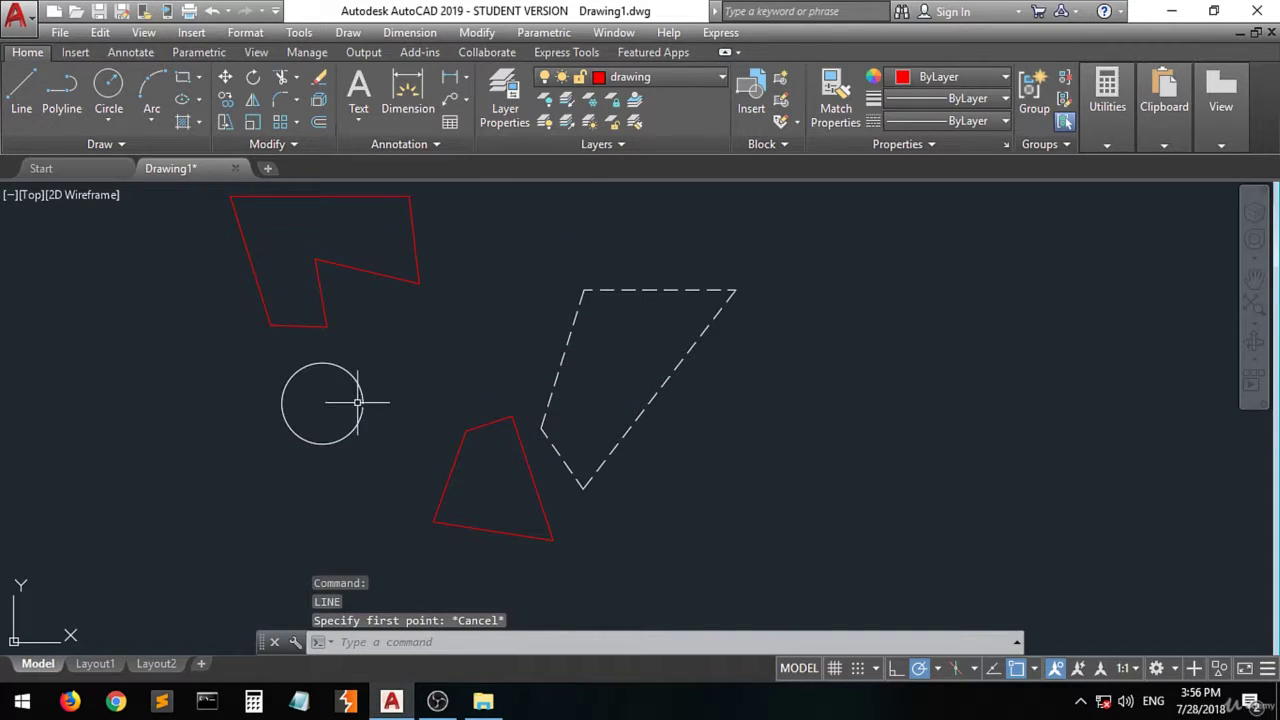
Step: Draw a narrow closed triangle of lines on the drawing layer, with two sides crossing the circle
{"action": "mouse_move", "coordinate": [363, 399]}
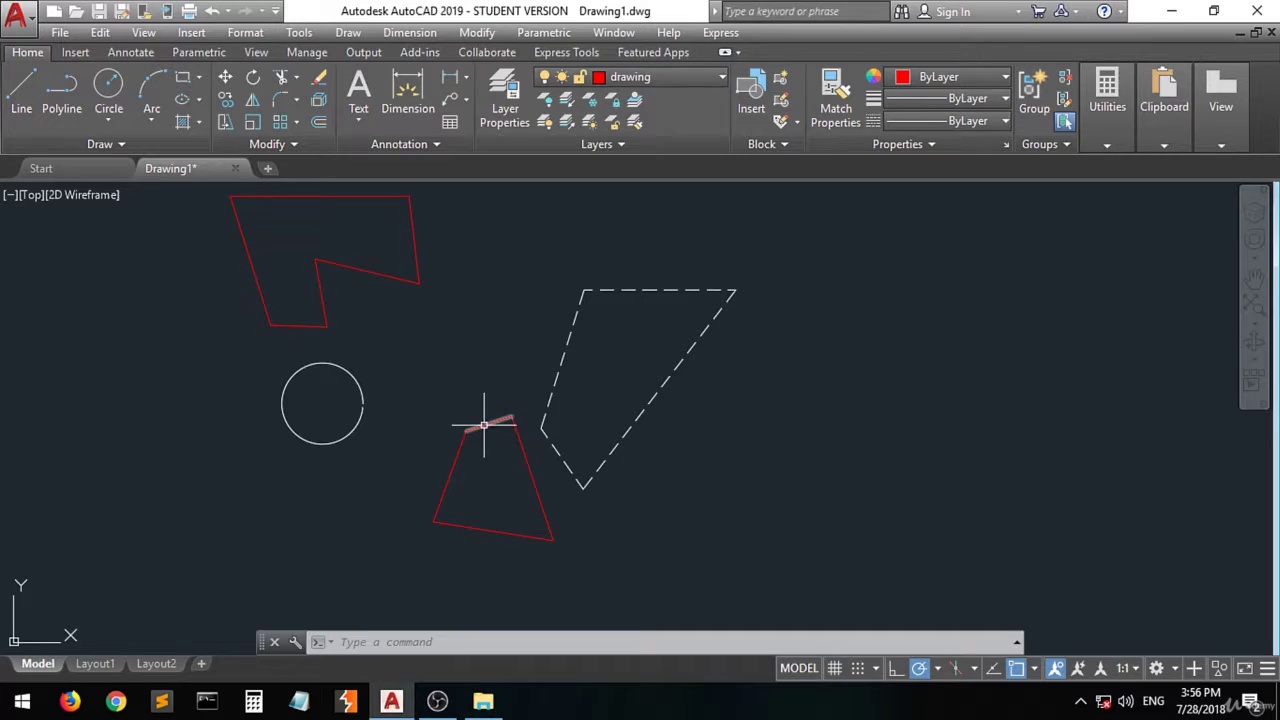
{"action": "mouse_move", "coordinate": [484, 425]}
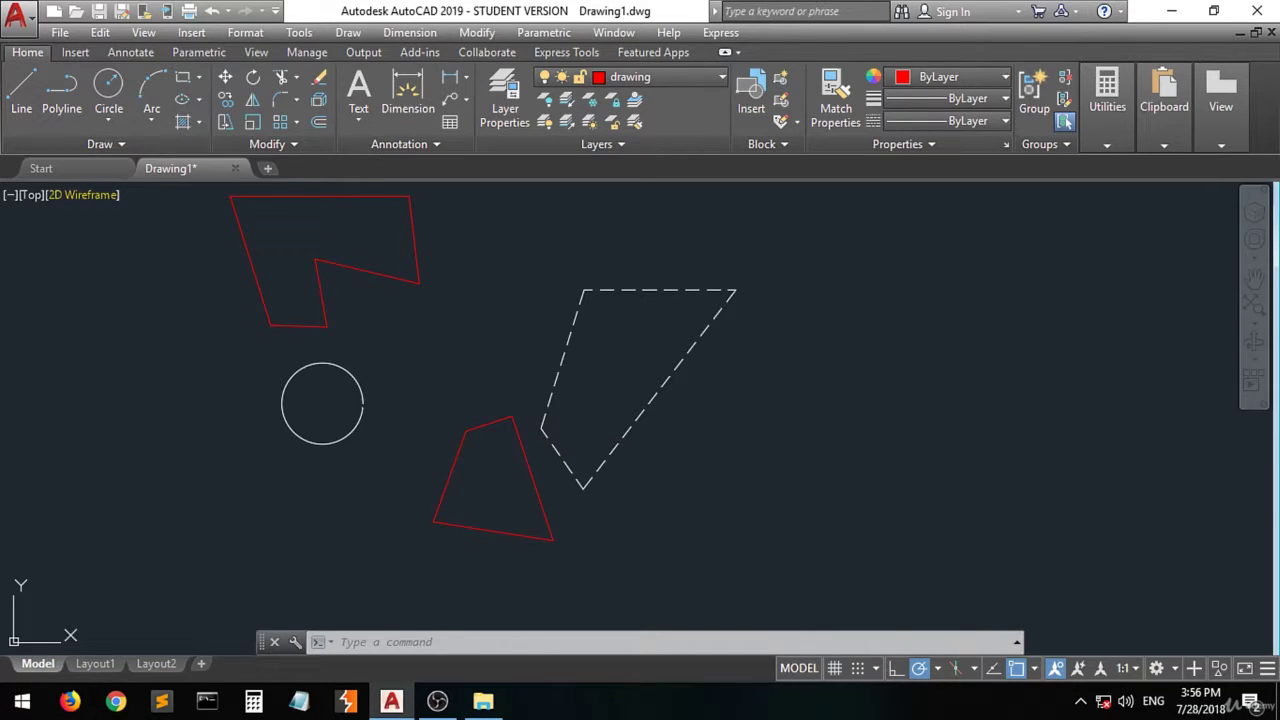
{"action": "left_click", "coordinate": [21, 88]}
{"action": "left_click", "coordinate": [322, 403]}
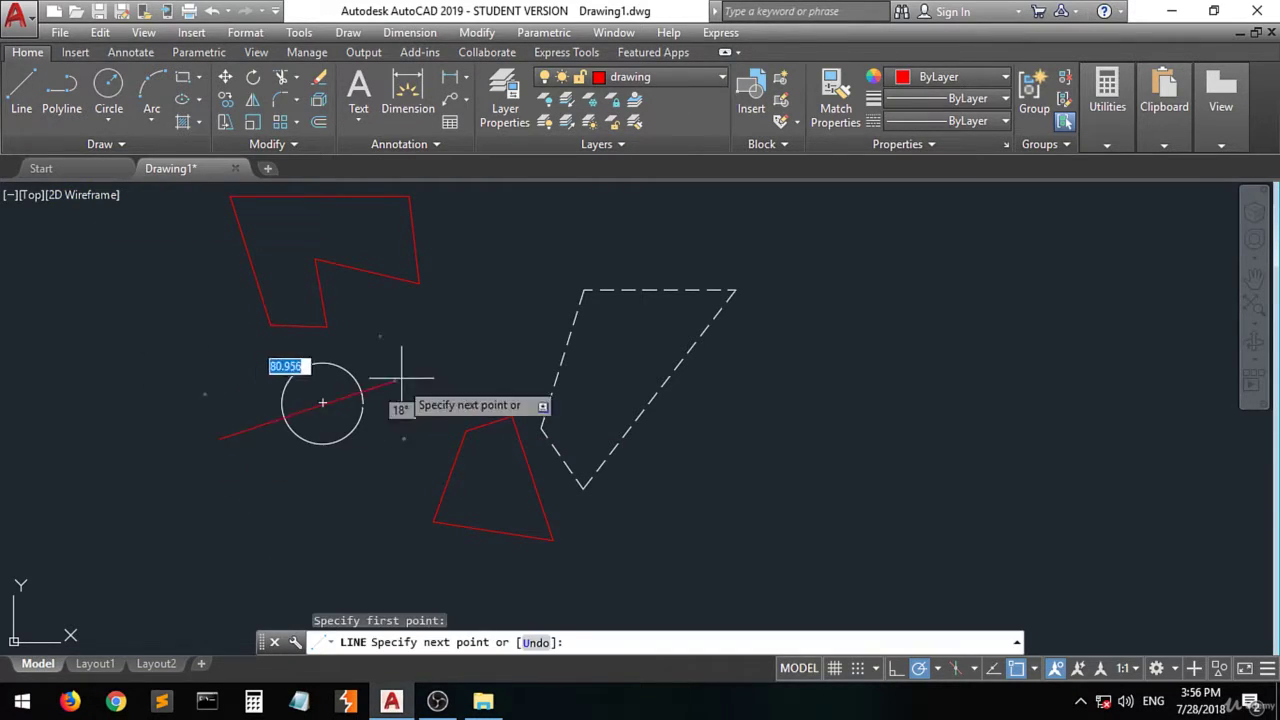
{"action": "left_click", "coordinate": [433, 362]}
{"action": "left_click", "coordinate": [296, 451]}
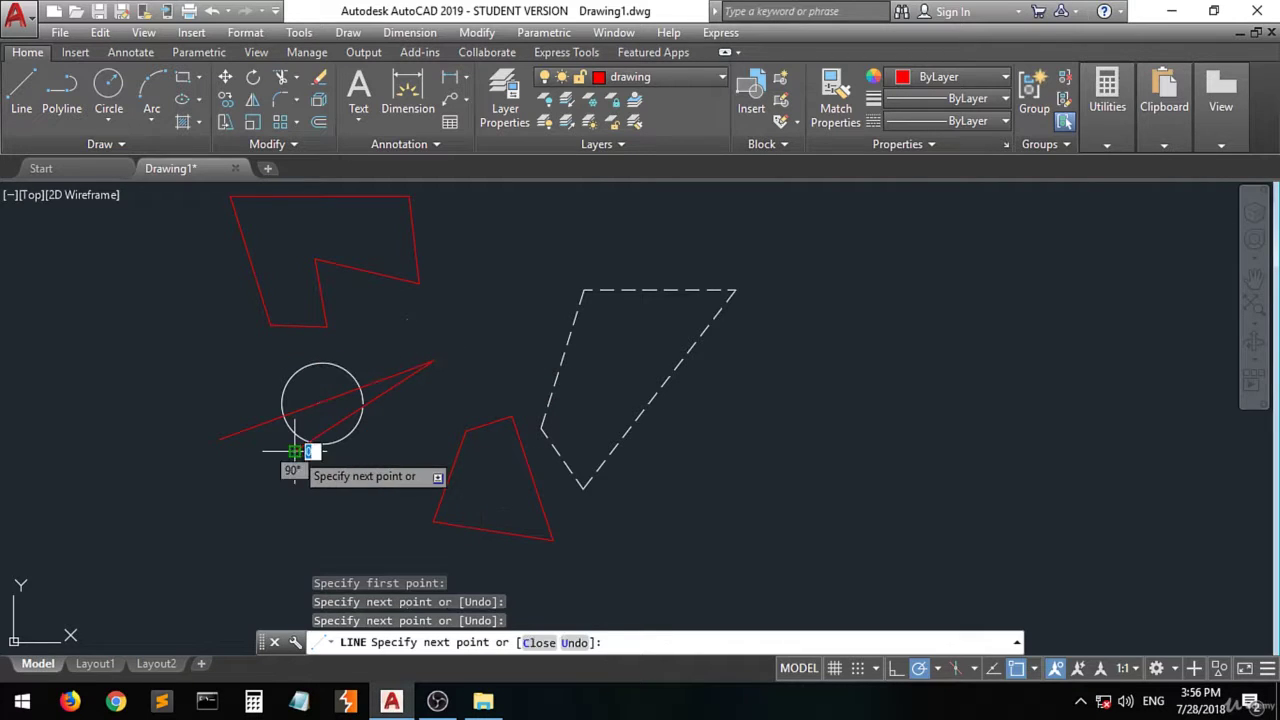
{"action": "left_click", "coordinate": [219, 438]}
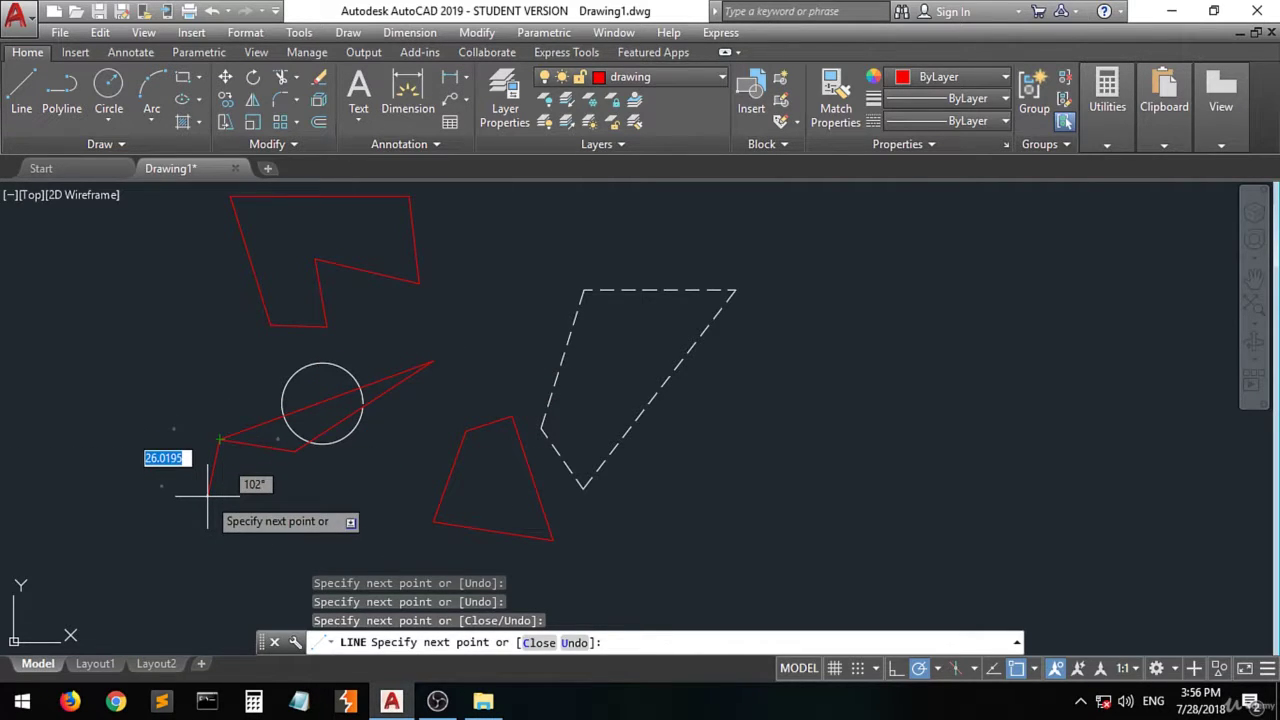
{"action": "key", "text": "Return"}
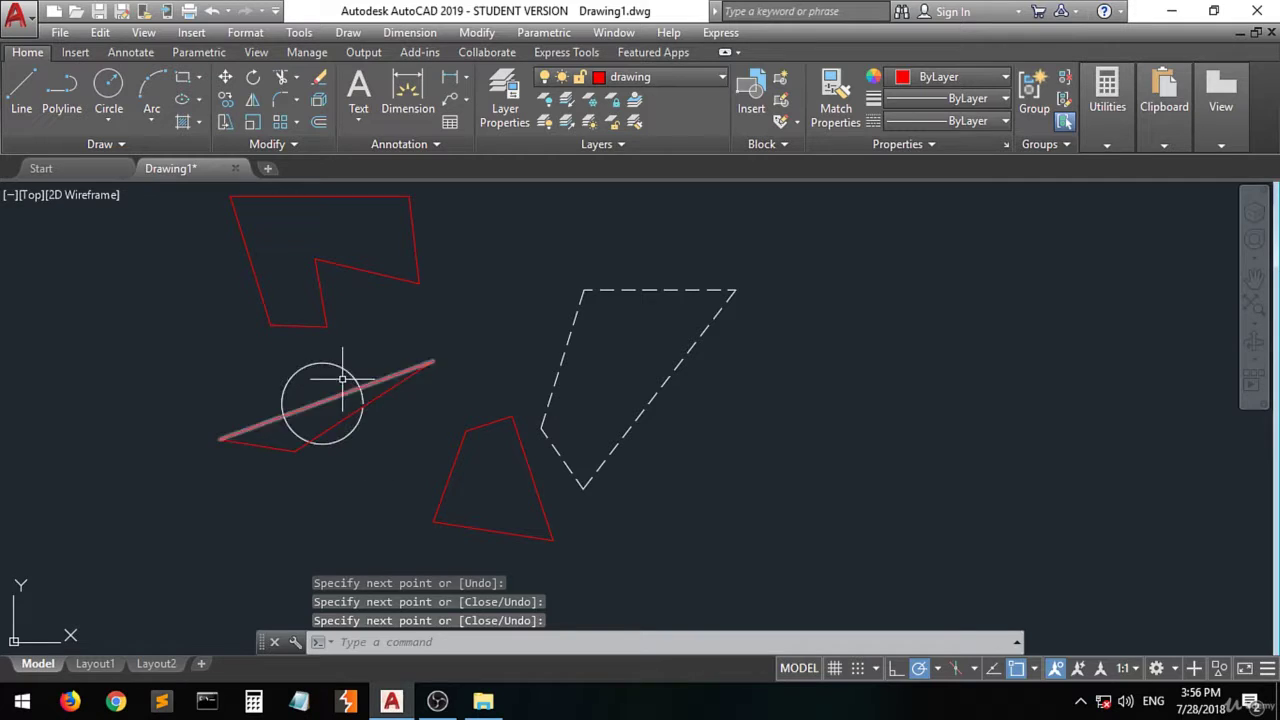
Step: Freeze layer 0 with the layer Freeze command by picking the circle as the object on it
{"action": "scroll", "coordinate": [366, 386], "scroll_direction": "up", "scroll_amount": 4}
{"action": "scroll", "coordinate": [310, 443], "scroll_direction": "up", "scroll_amount": 2}
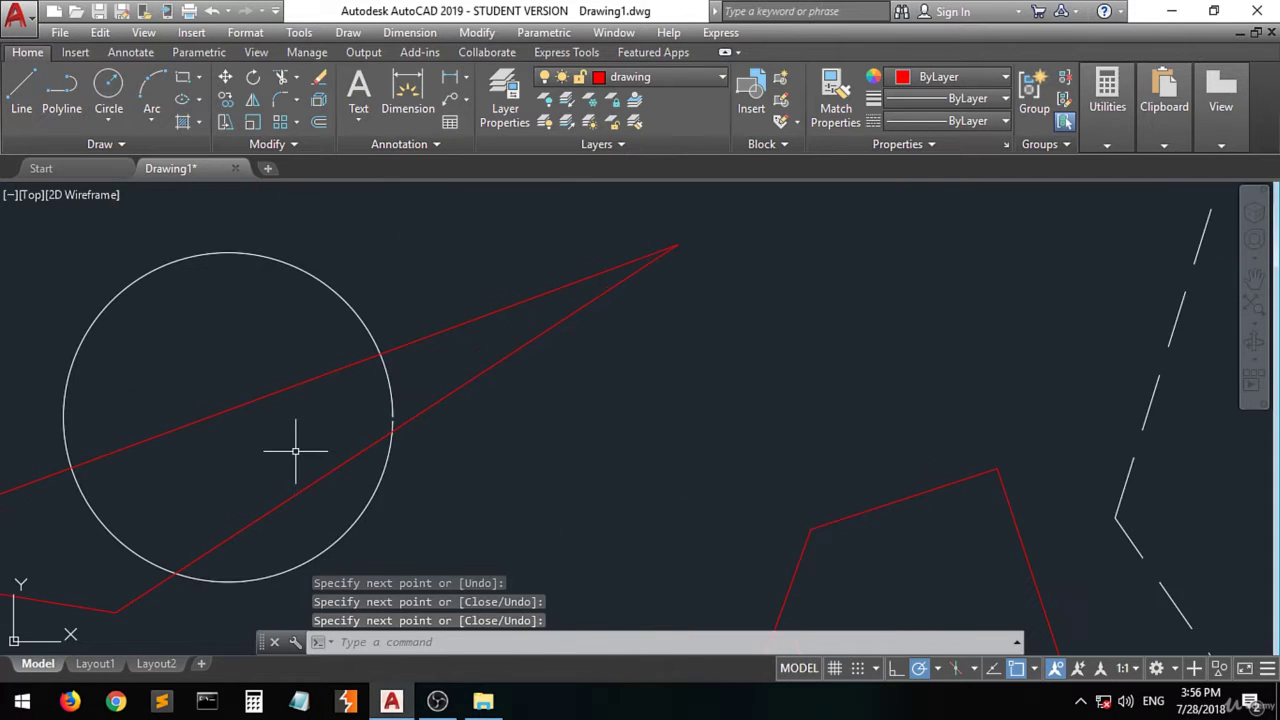
{"action": "scroll", "coordinate": [290, 381], "scroll_direction": "up", "scroll_amount": 1}
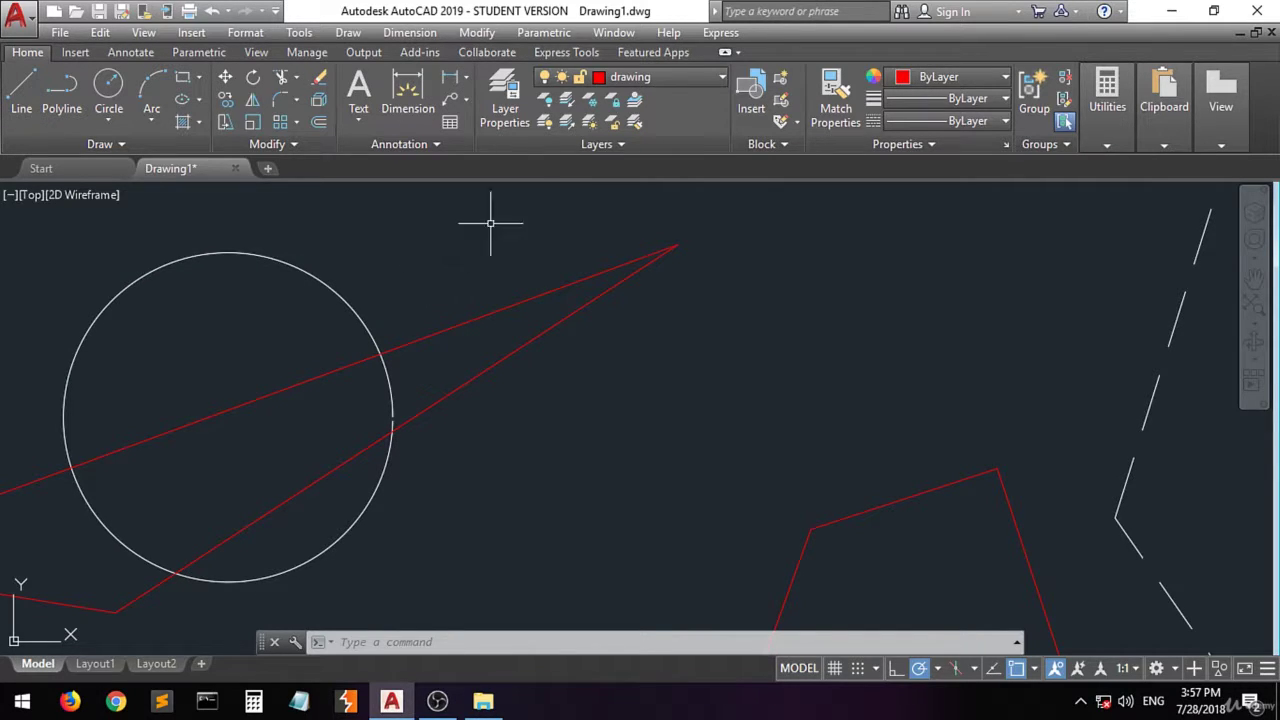
{"action": "left_click", "coordinate": [590, 105]}
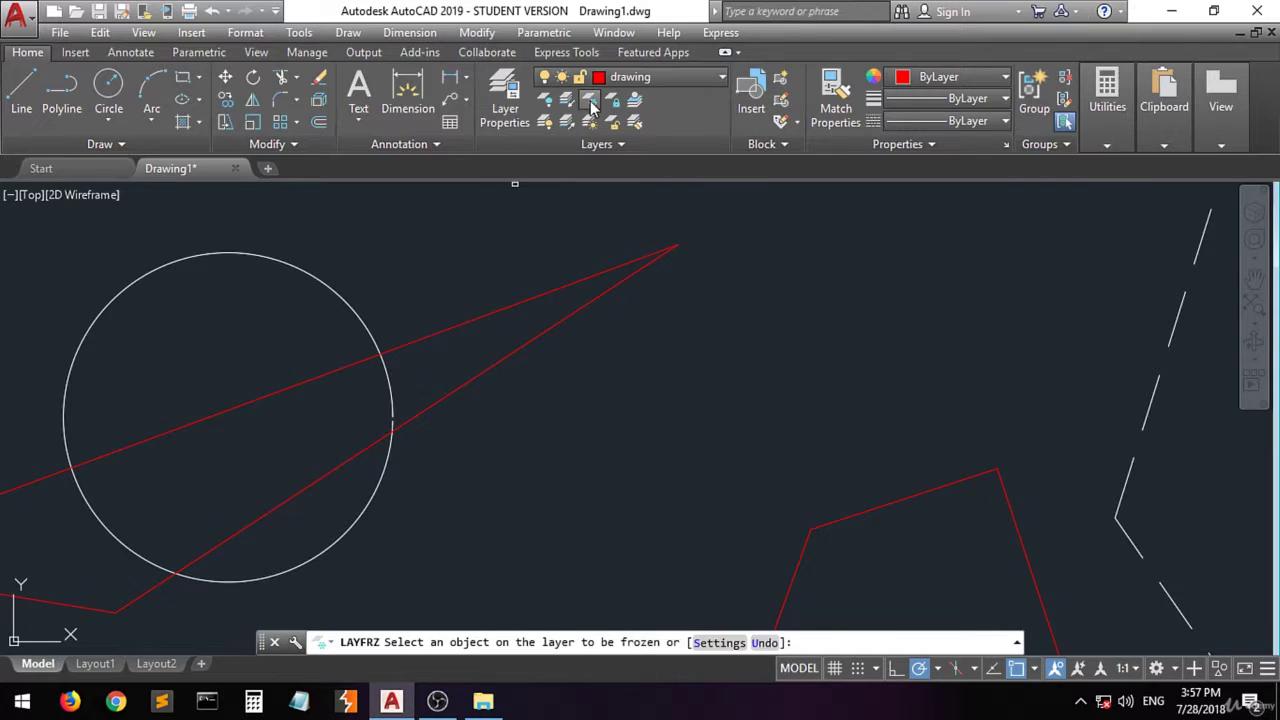
{"action": "left_click", "coordinate": [339, 295]}
{"action": "scroll", "coordinate": [338, 295], "scroll_direction": "down", "scroll_amount": 5}
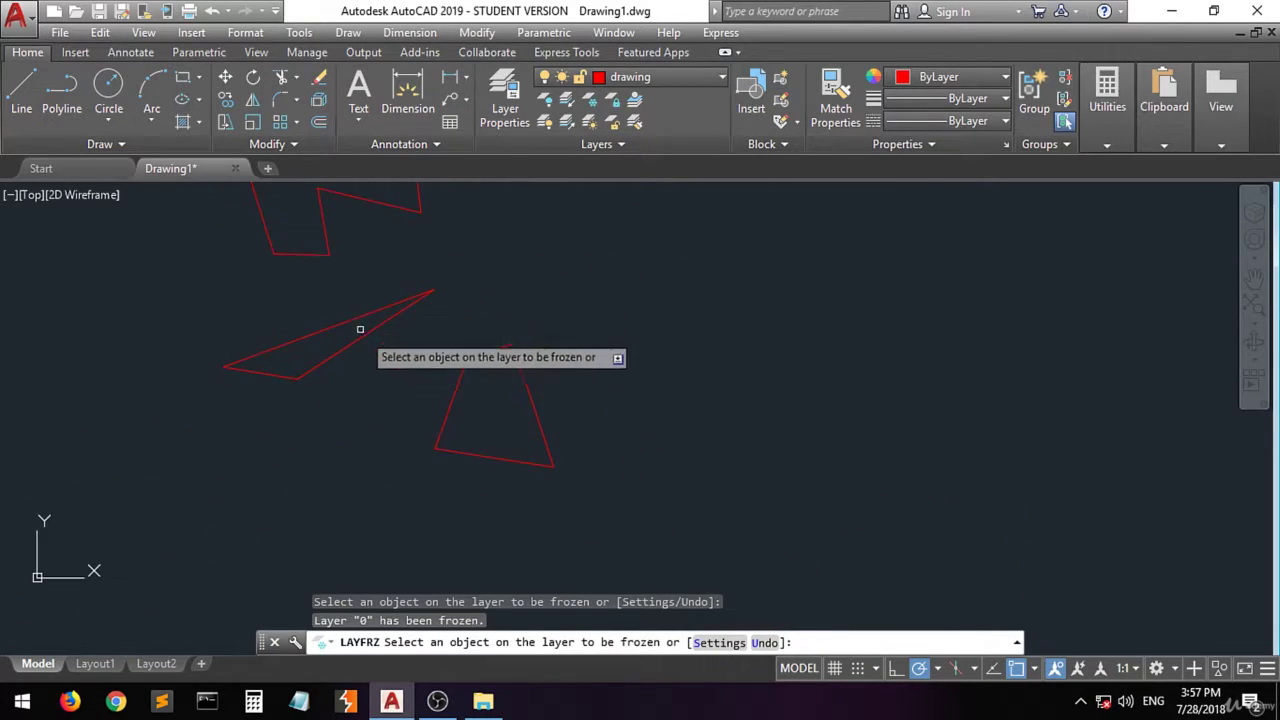
{"action": "scroll", "coordinate": [434, 297], "scroll_direction": "up", "scroll_amount": 2}
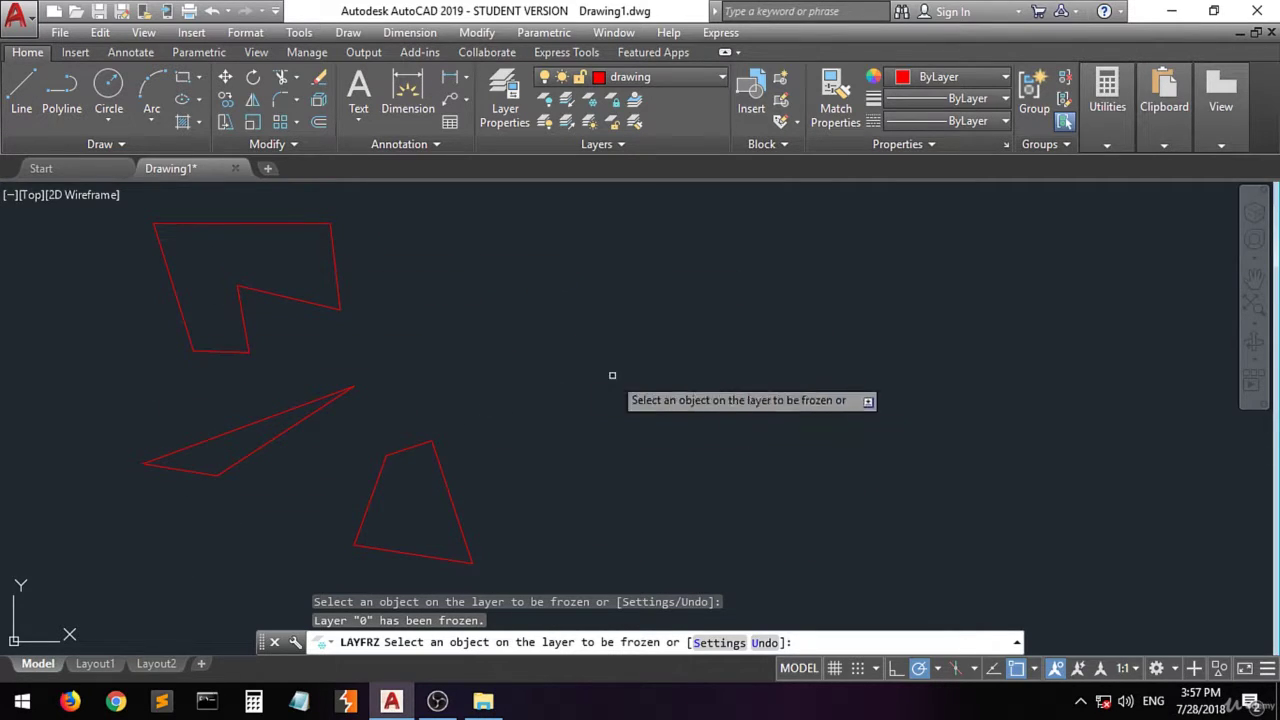
{"action": "scroll", "coordinate": [306, 409], "scroll_direction": "up", "scroll_amount": 5}
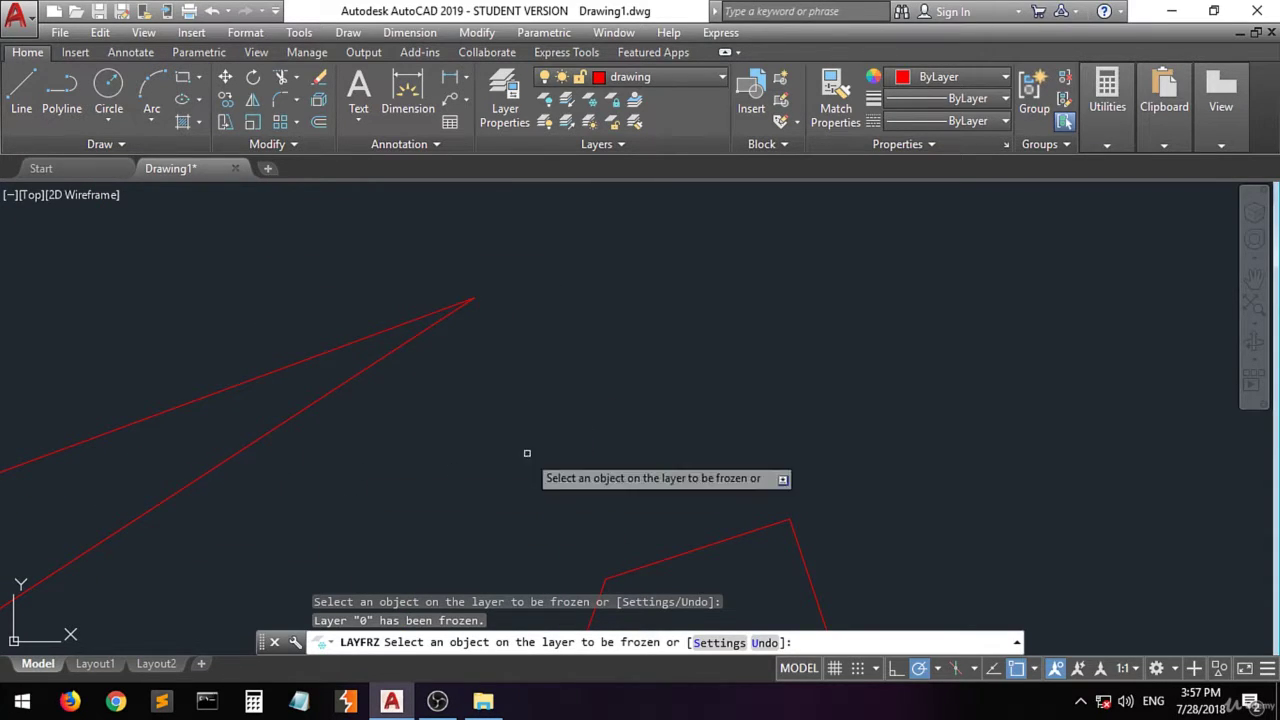
{"action": "scroll", "coordinate": [290, 440], "scroll_direction": "down", "scroll_amount": 5}
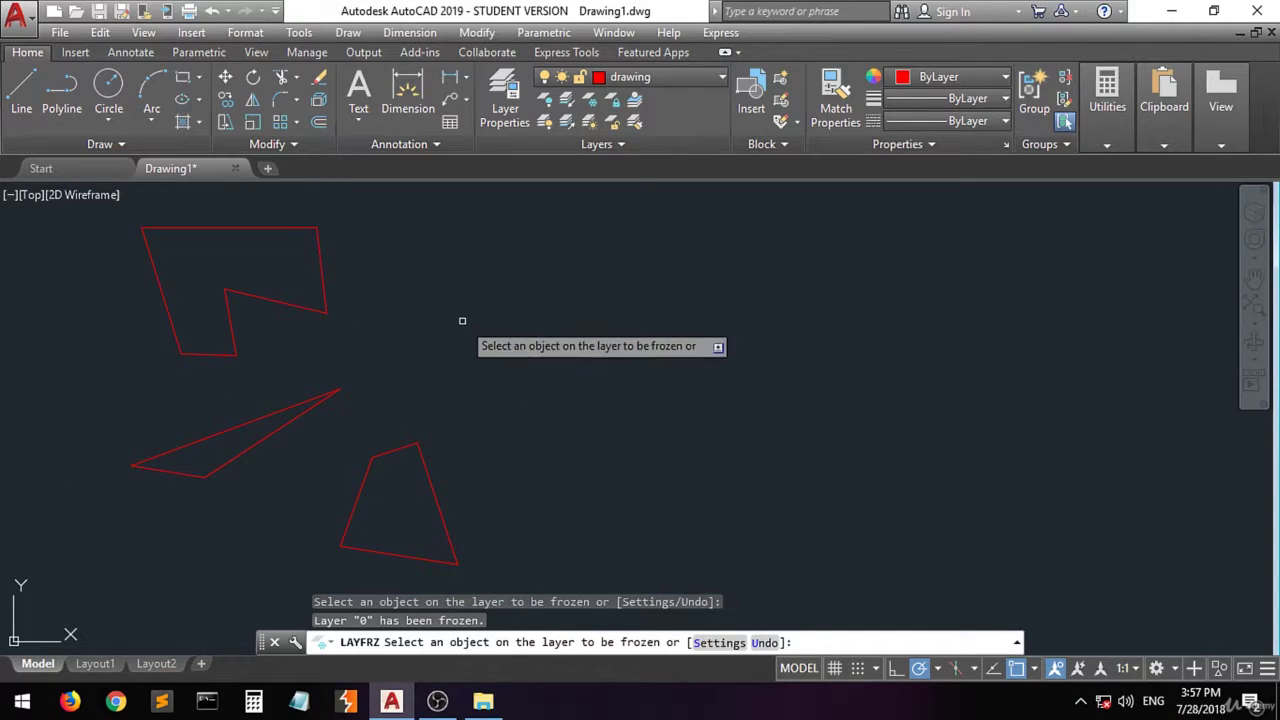
Step: Thaw all layers and check the circle's layer and color properties
{"action": "left_click", "coordinate": [588, 123]}
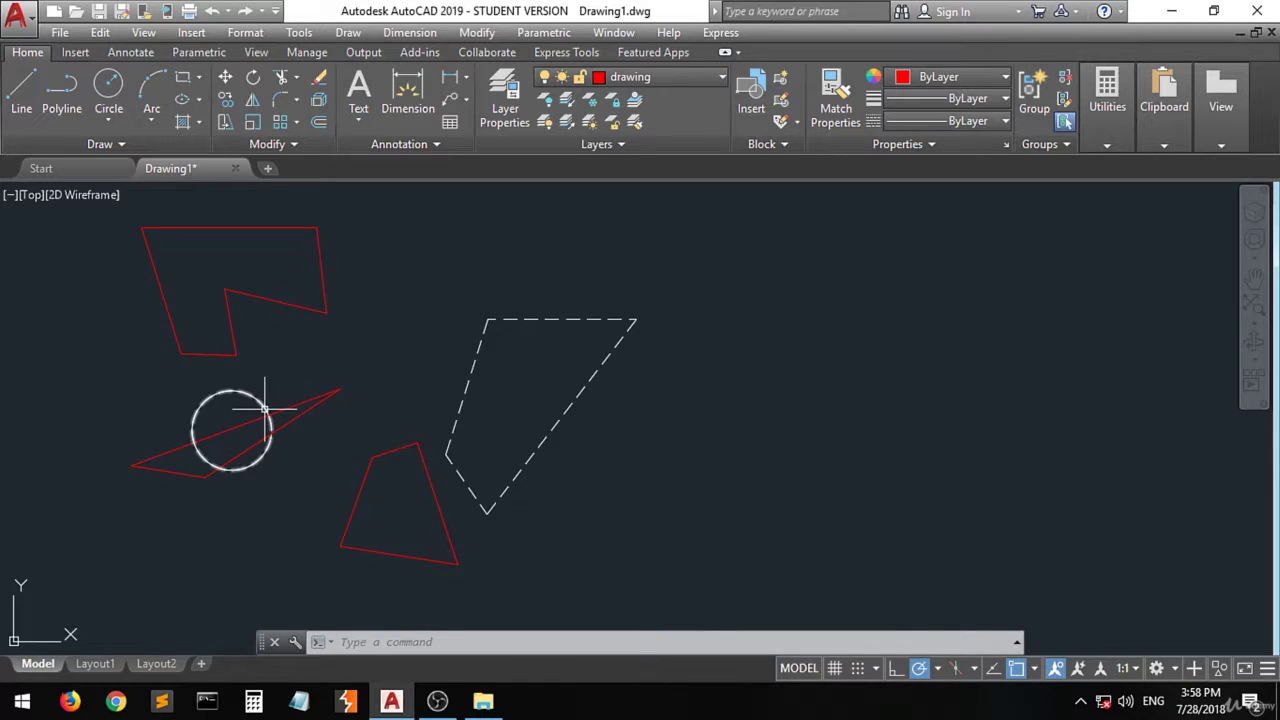
{"action": "scroll", "coordinate": [262, 405], "scroll_direction": "up", "scroll_amount": 6}
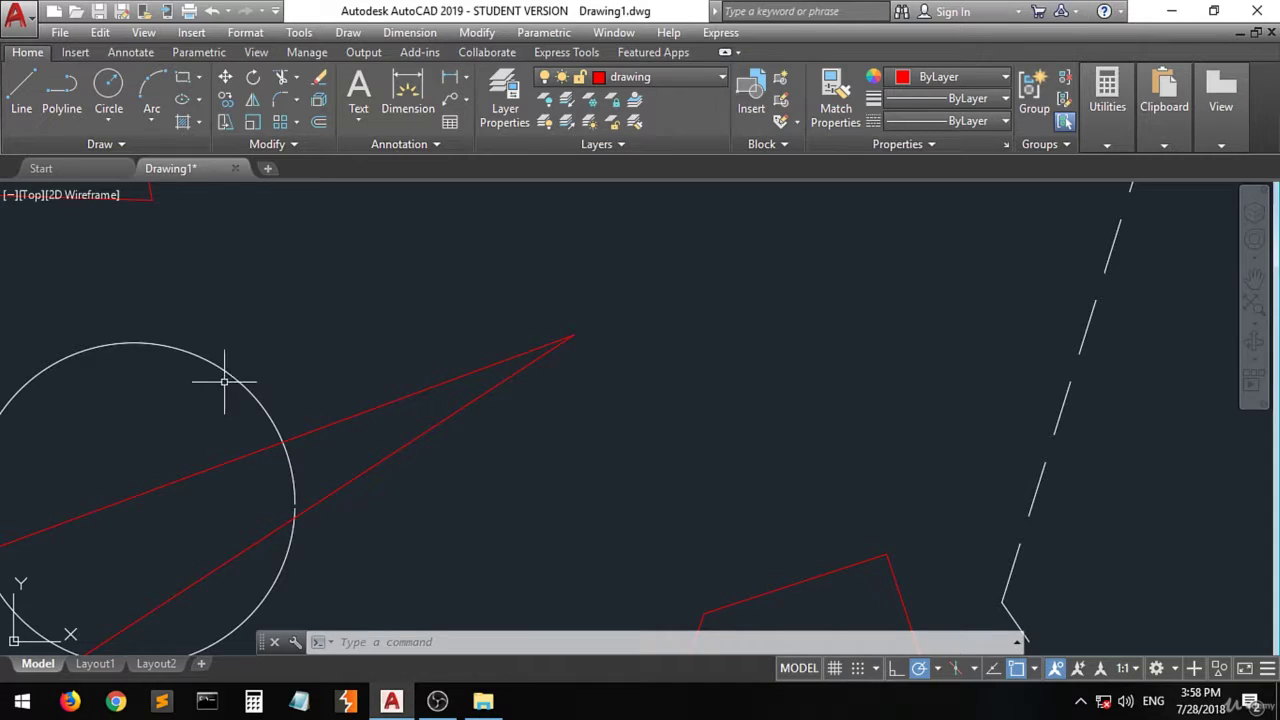
{"action": "mouse_move", "coordinate": [243, 382]}
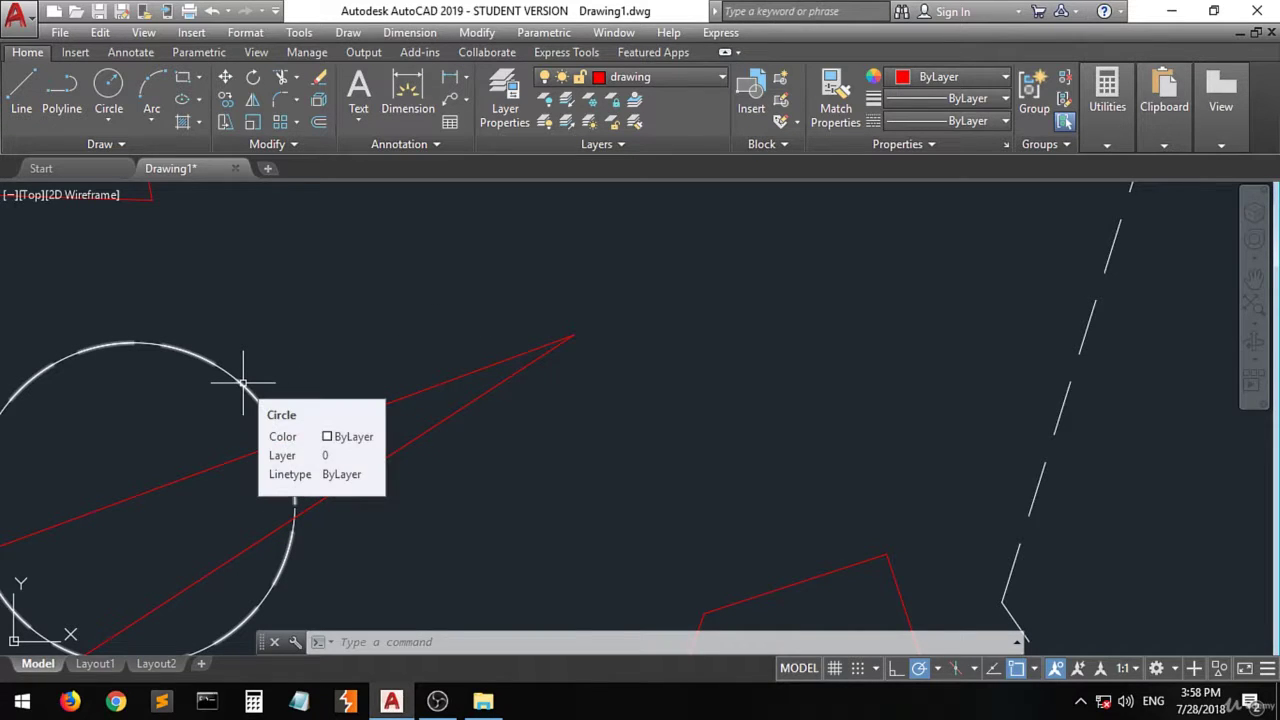
Step: Isolate layer 0 with Layer Isolate by picking the circle, and restore the hidden layers with Unisolate
{"action": "left_click", "coordinate": [567, 103]}
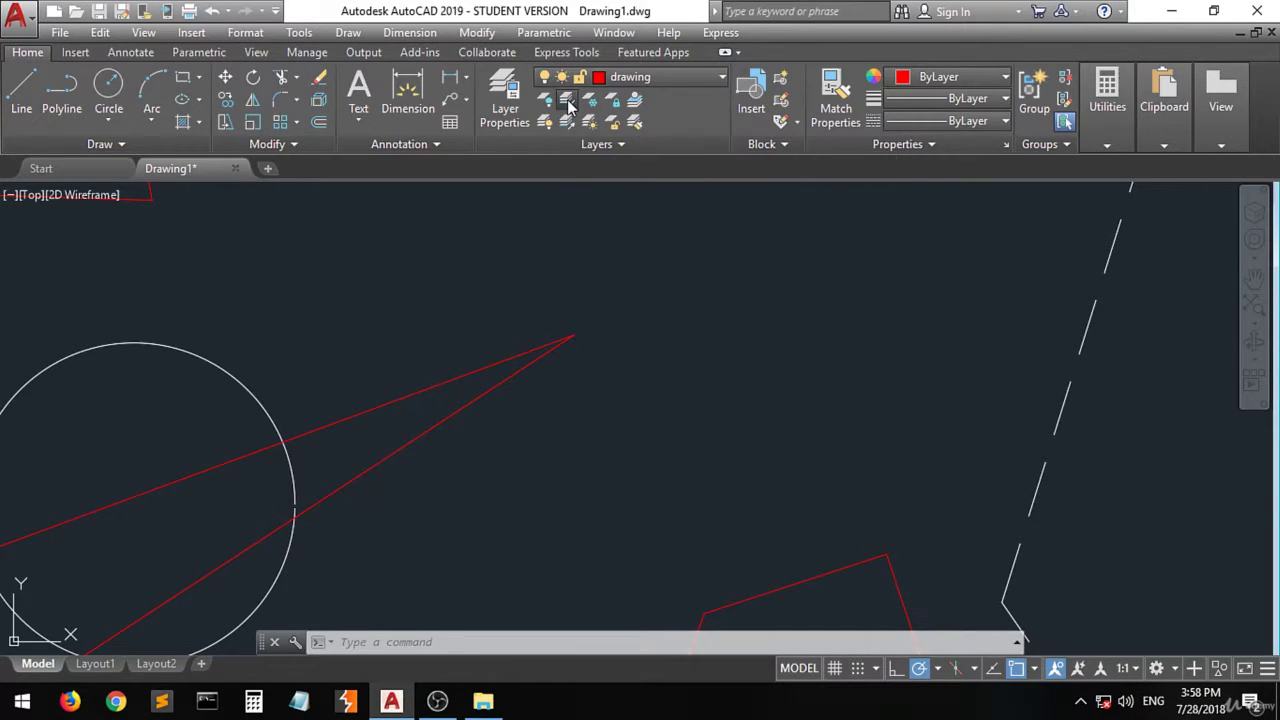
{"action": "left_click", "coordinate": [256, 399]}
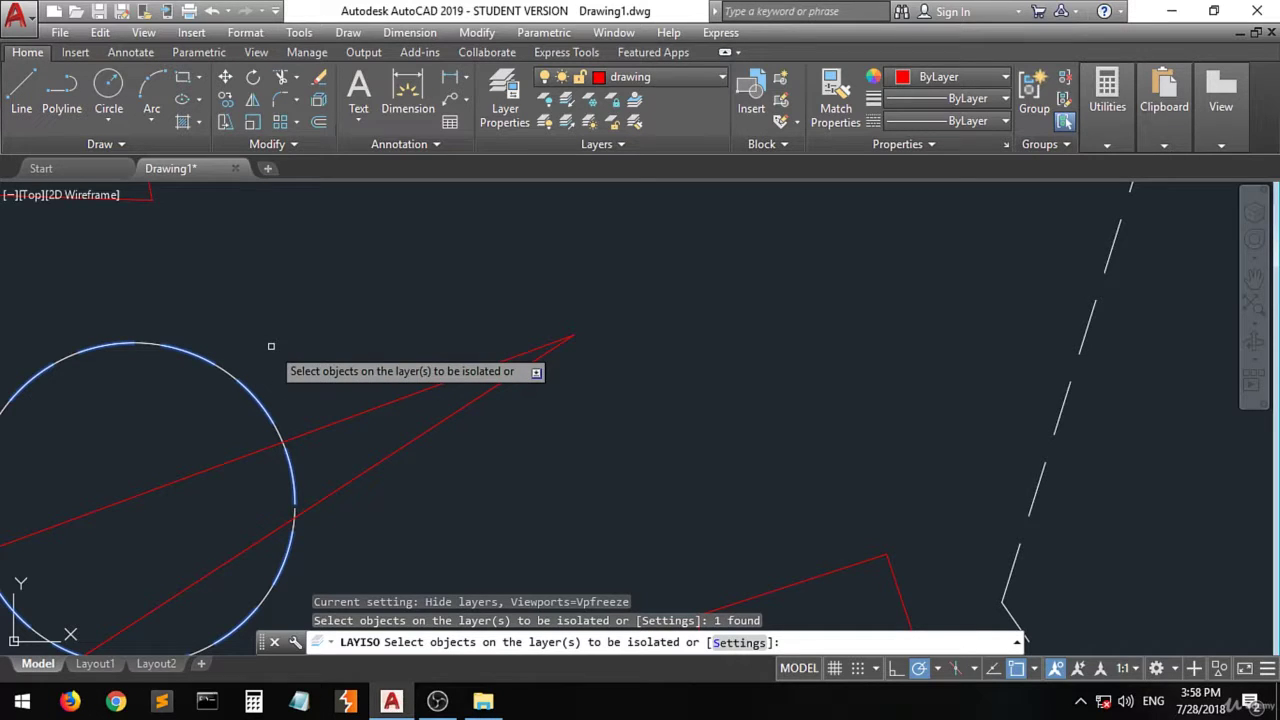
{"action": "key", "text": "Return"}
{"action": "scroll", "coordinate": [285, 370], "scroll_direction": "down", "scroll_amount": 6}
{"action": "scroll", "coordinate": [295, 383], "scroll_direction": "down", "scroll_amount": 2}
{"action": "scroll", "coordinate": [266, 306], "scroll_direction": "up", "scroll_amount": 2}
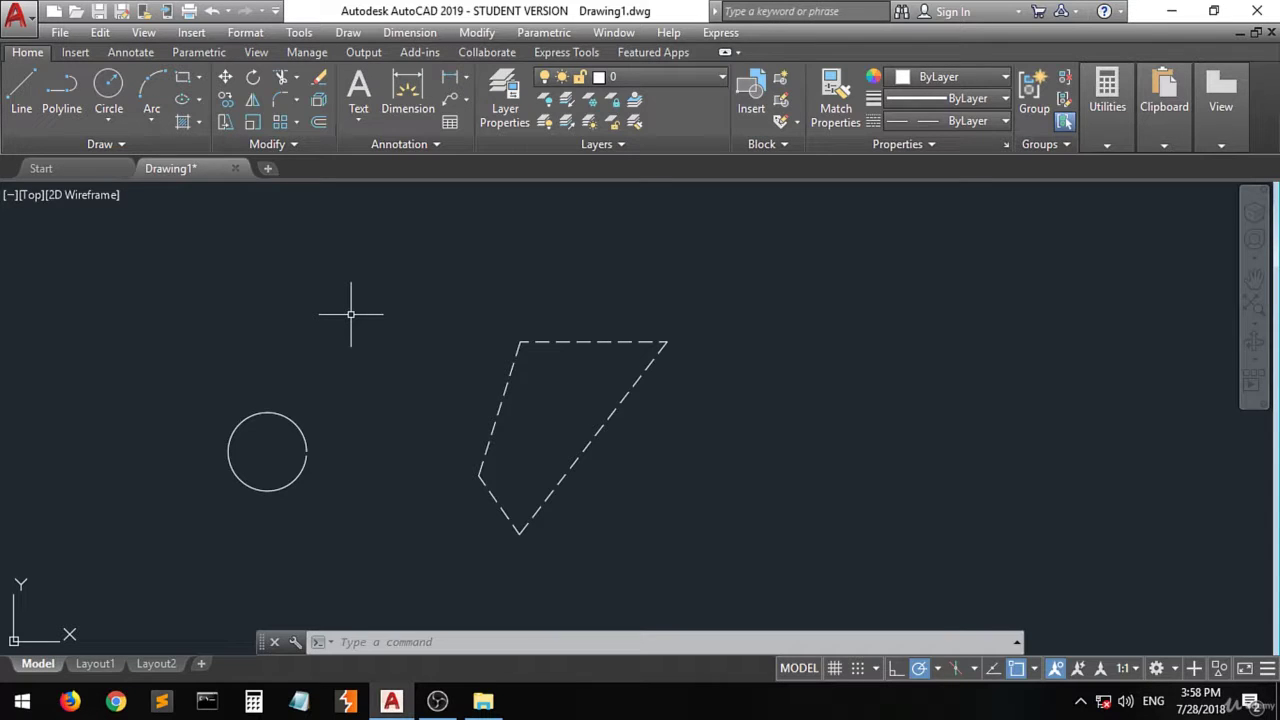
{"action": "left_click", "coordinate": [567, 120]}
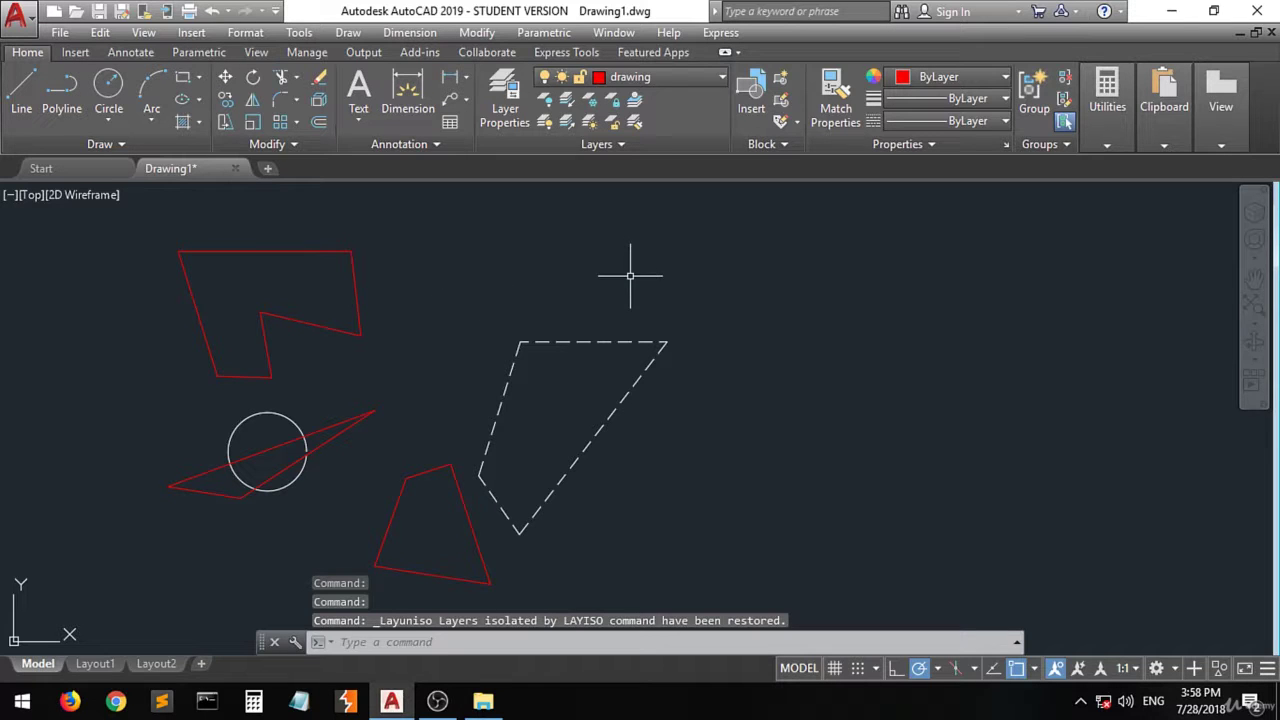
Step: Create a new layer named text with index color 210 (magenta) in the layer properties
{"action": "left_click", "coordinate": [505, 105]}
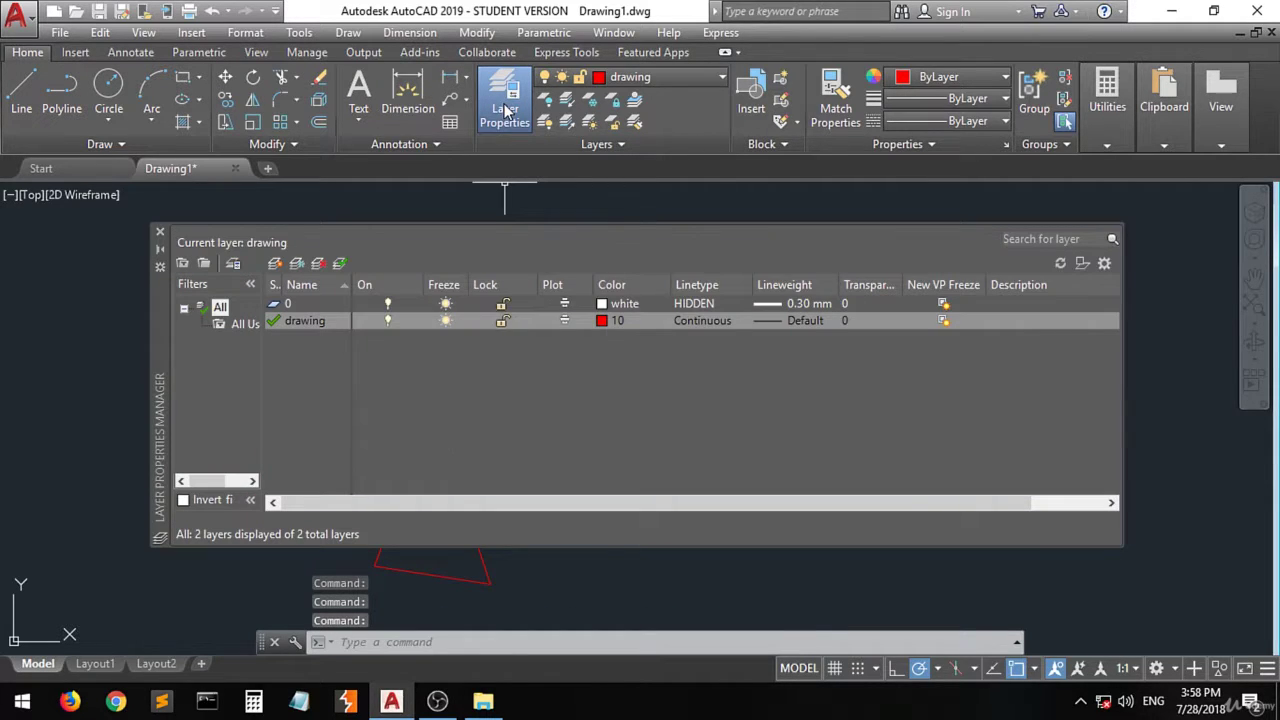
{"action": "left_click", "coordinate": [275, 264]}
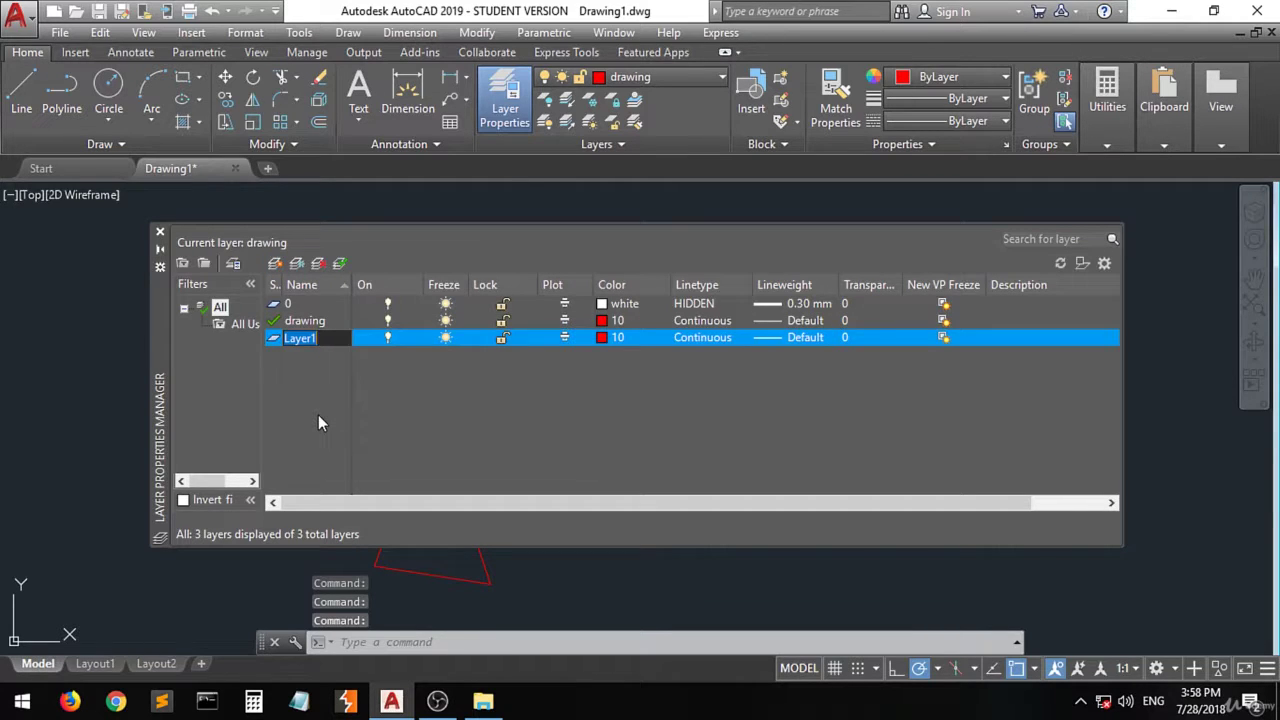
{"action": "type", "text": "text"}
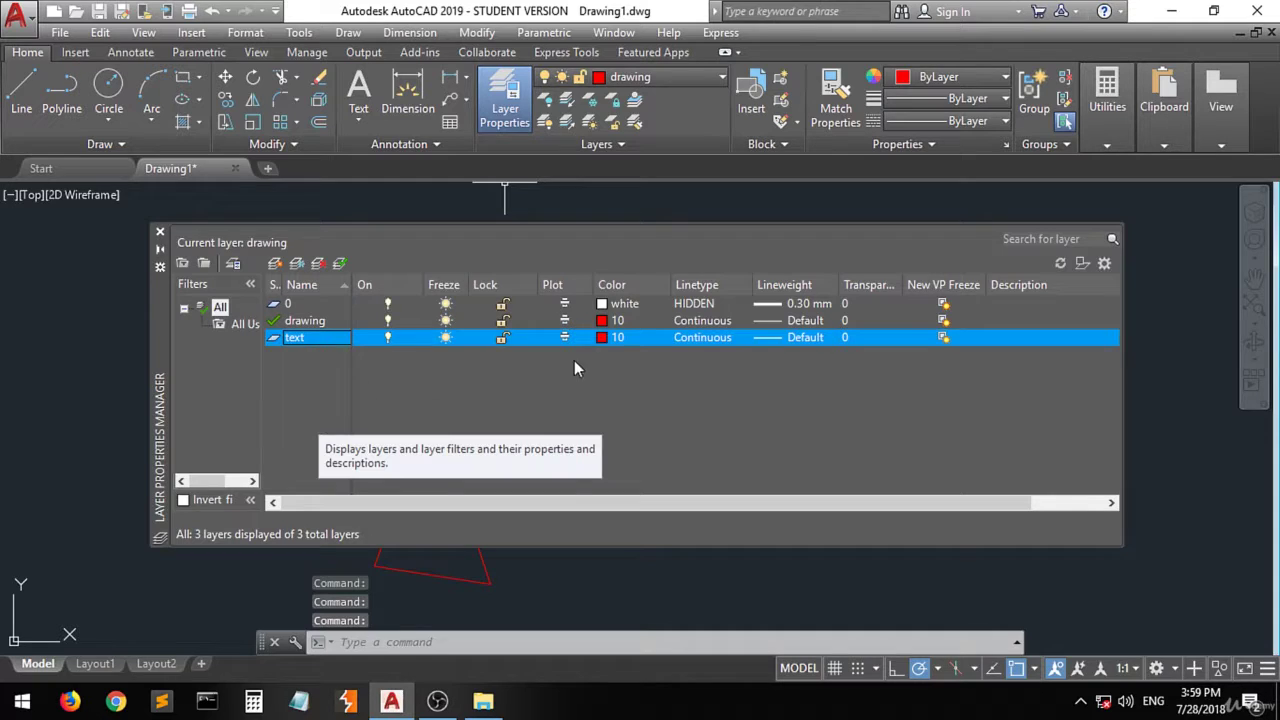
{"action": "left_click", "coordinate": [602, 338]}
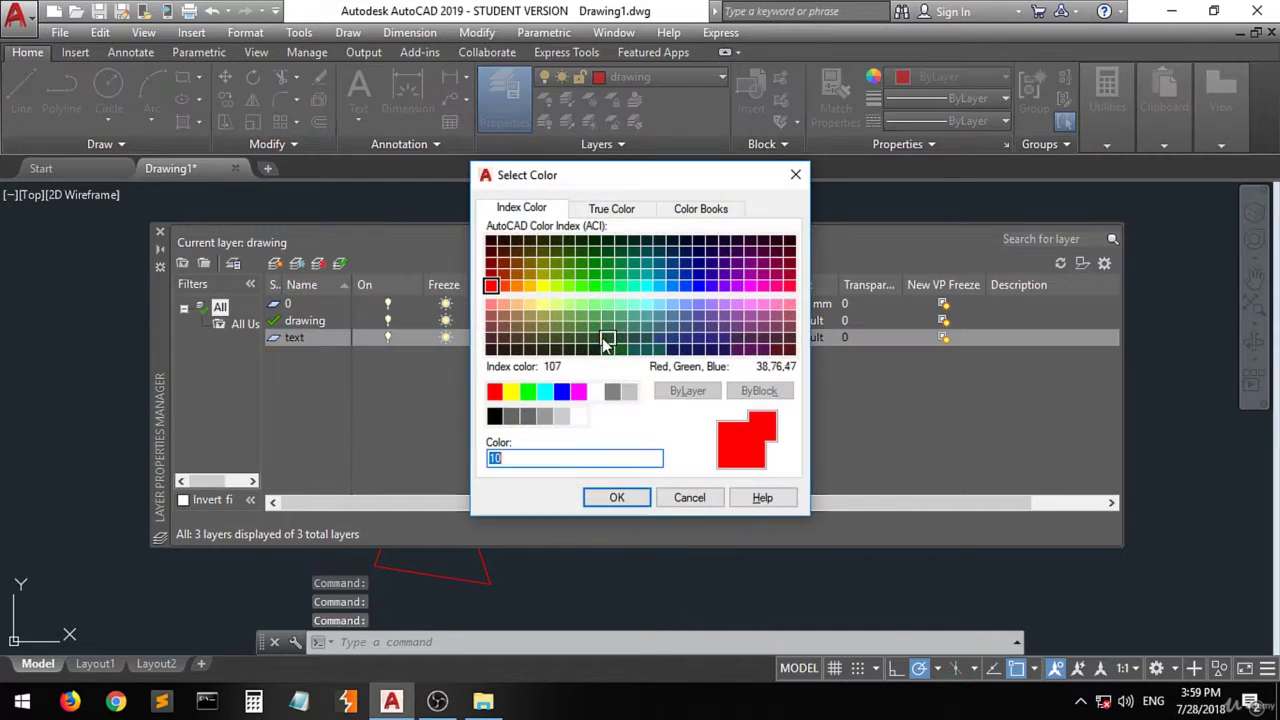
{"action": "left_click", "coordinate": [750, 286]}
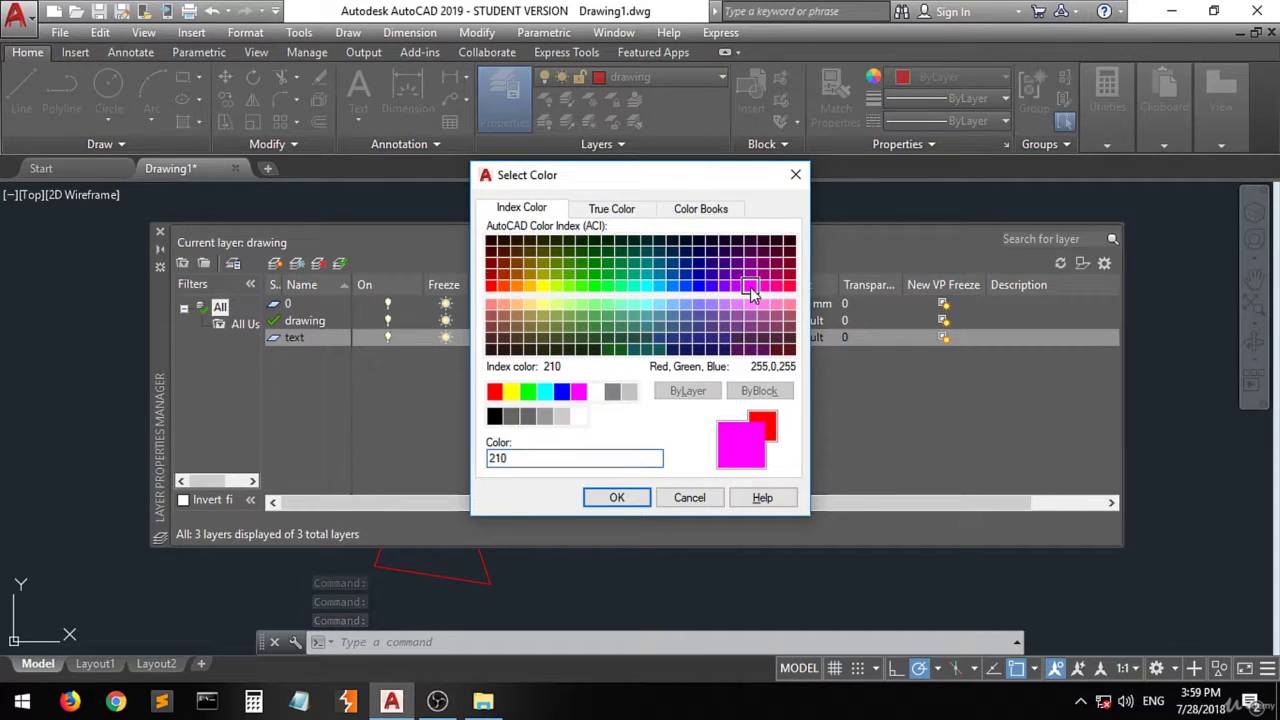
{"action": "left_click", "coordinate": [616, 497]}
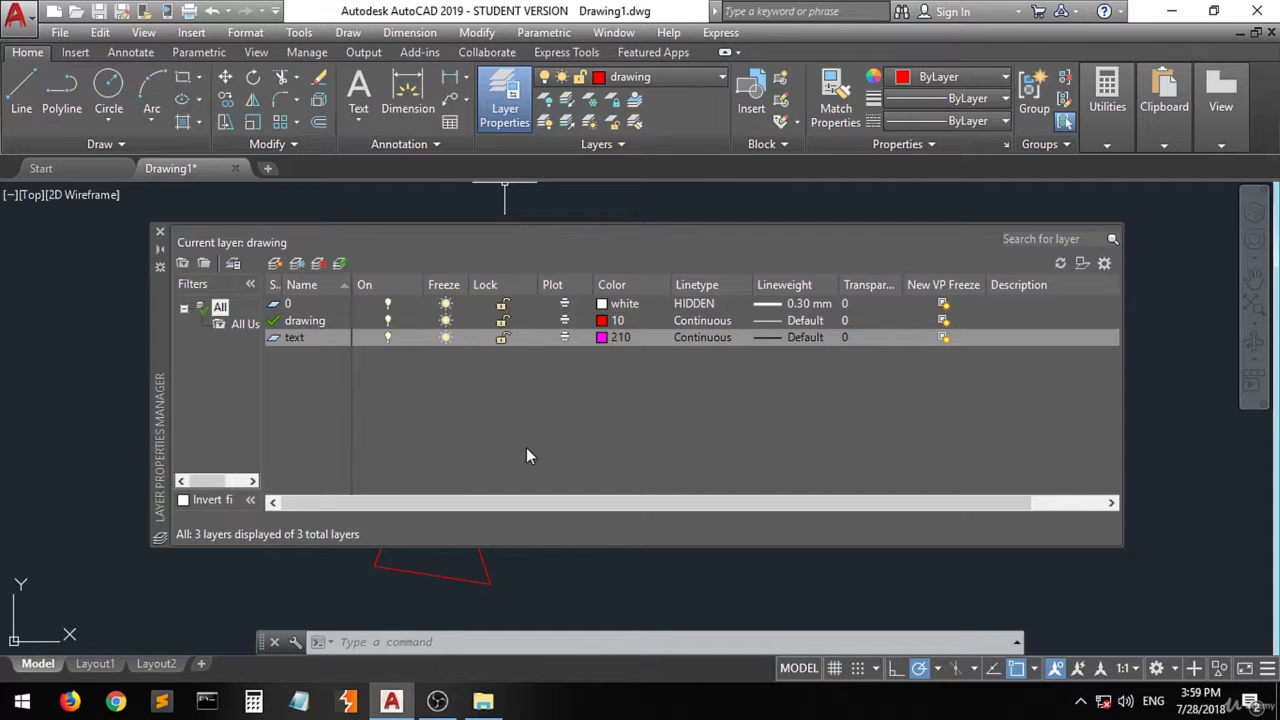
{"action": "left_click", "coordinate": [160, 236]}
Step: Make the text layer current and place the single-line text "circle" with 0 rotation beside the upper red polygon's lower-right corner
{"action": "left_click", "coordinate": [686, 75]}
{"action": "left_click", "coordinate": [642, 142]}
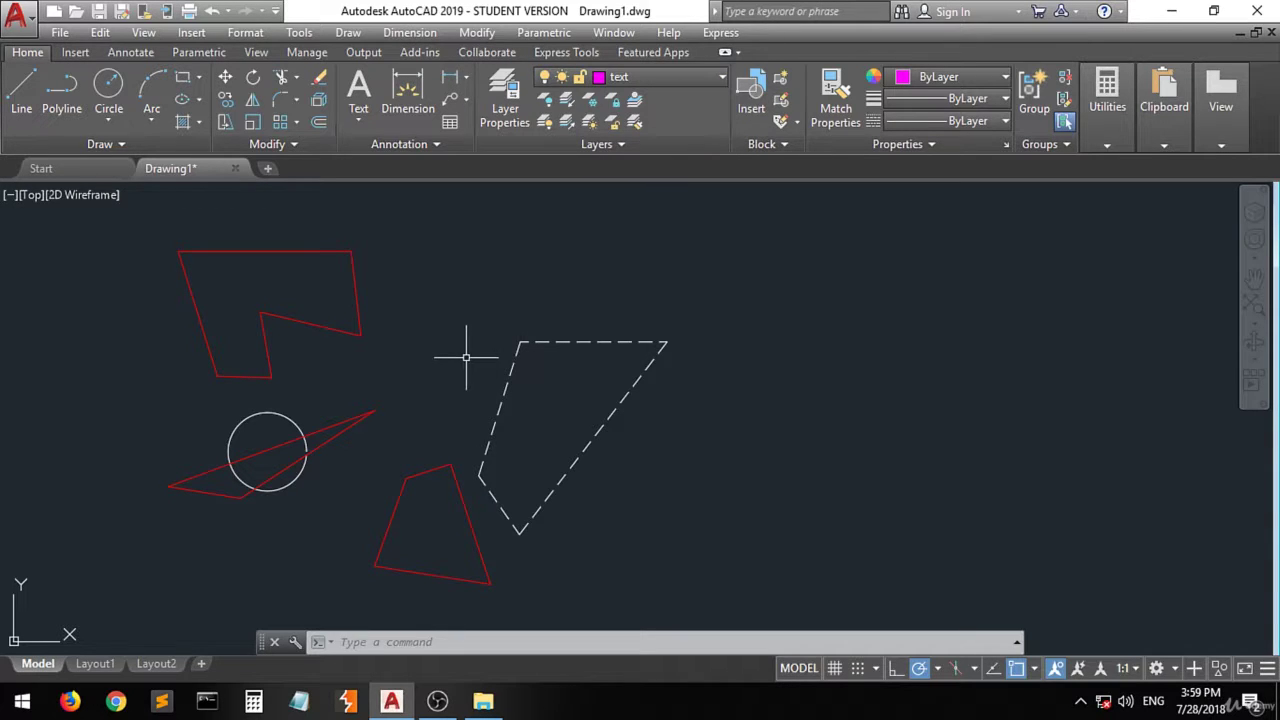
{"action": "left_click", "coordinate": [357, 115]}
{"action": "left_click", "coordinate": [393, 195]}
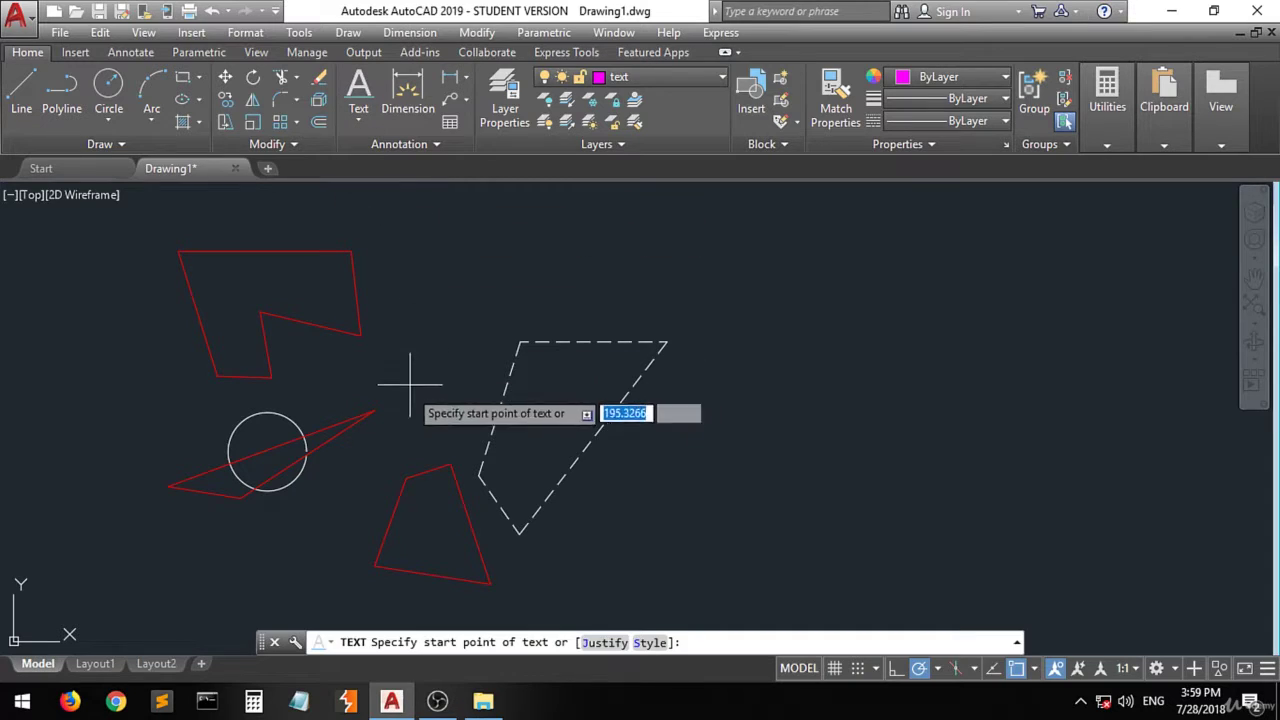
{"action": "left_click", "coordinate": [354, 354]}
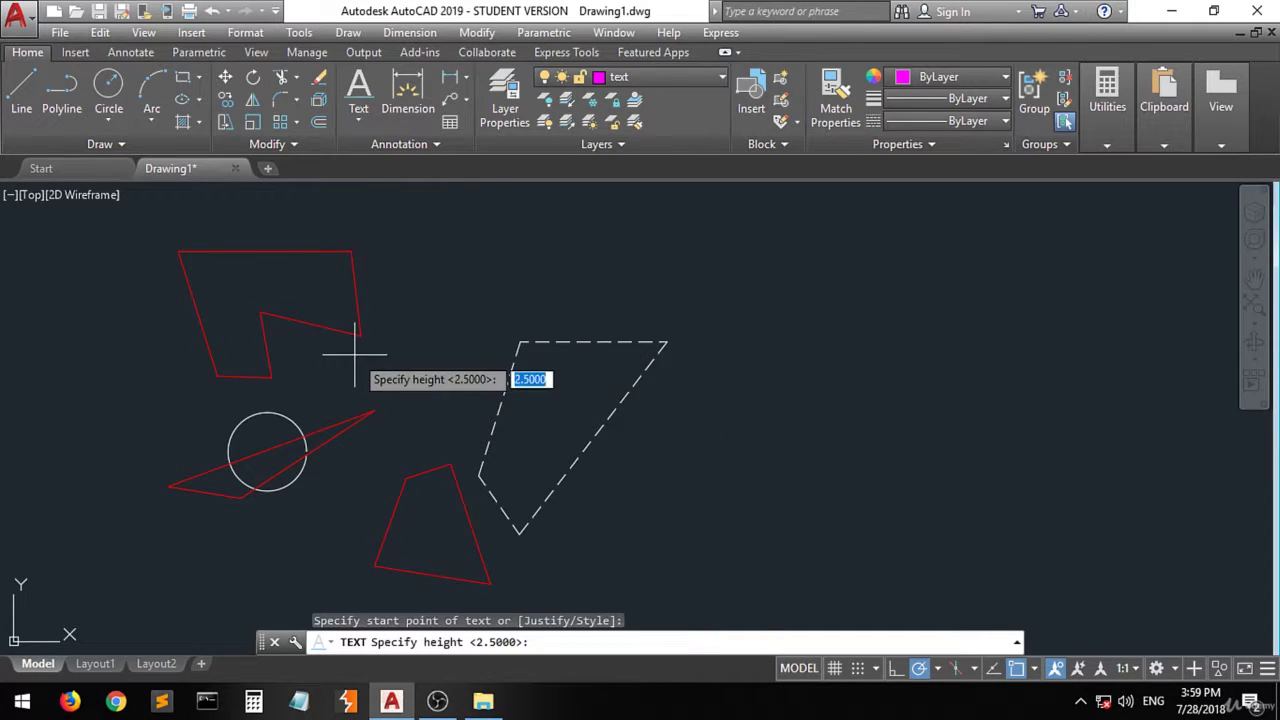
{"action": "left_click", "coordinate": [355, 343]}
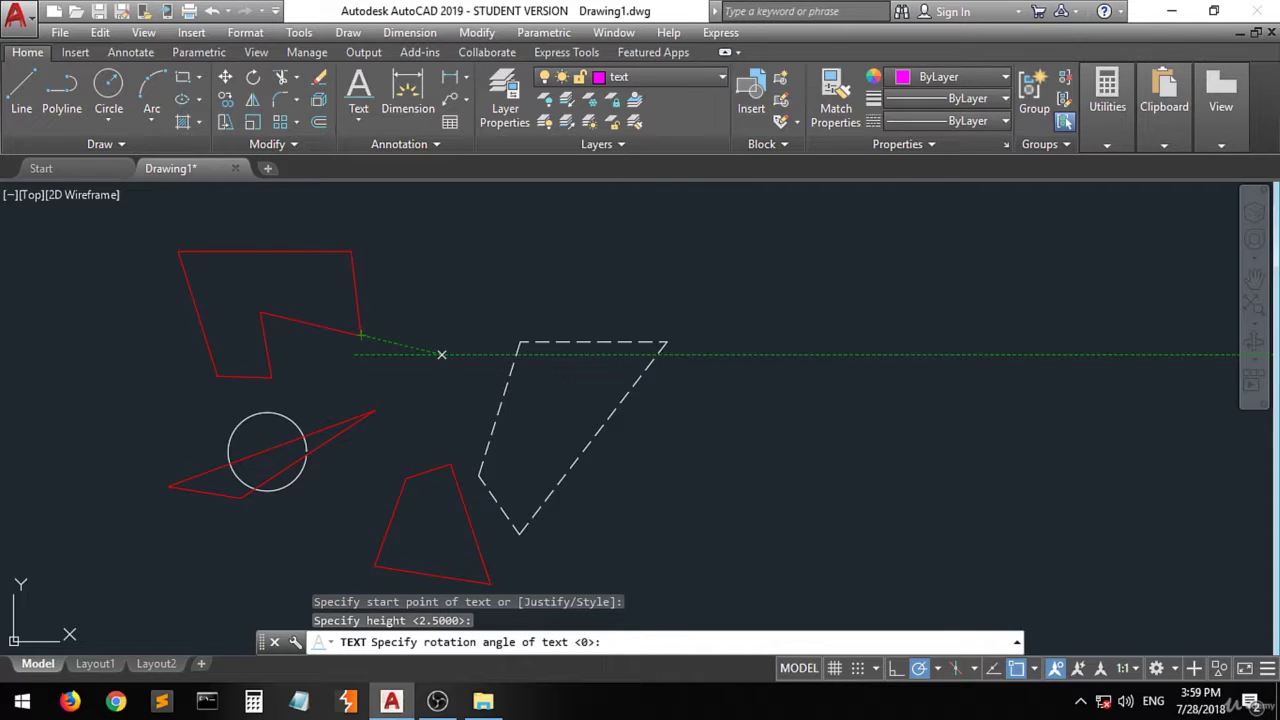
{"action": "key", "text": "Return"}
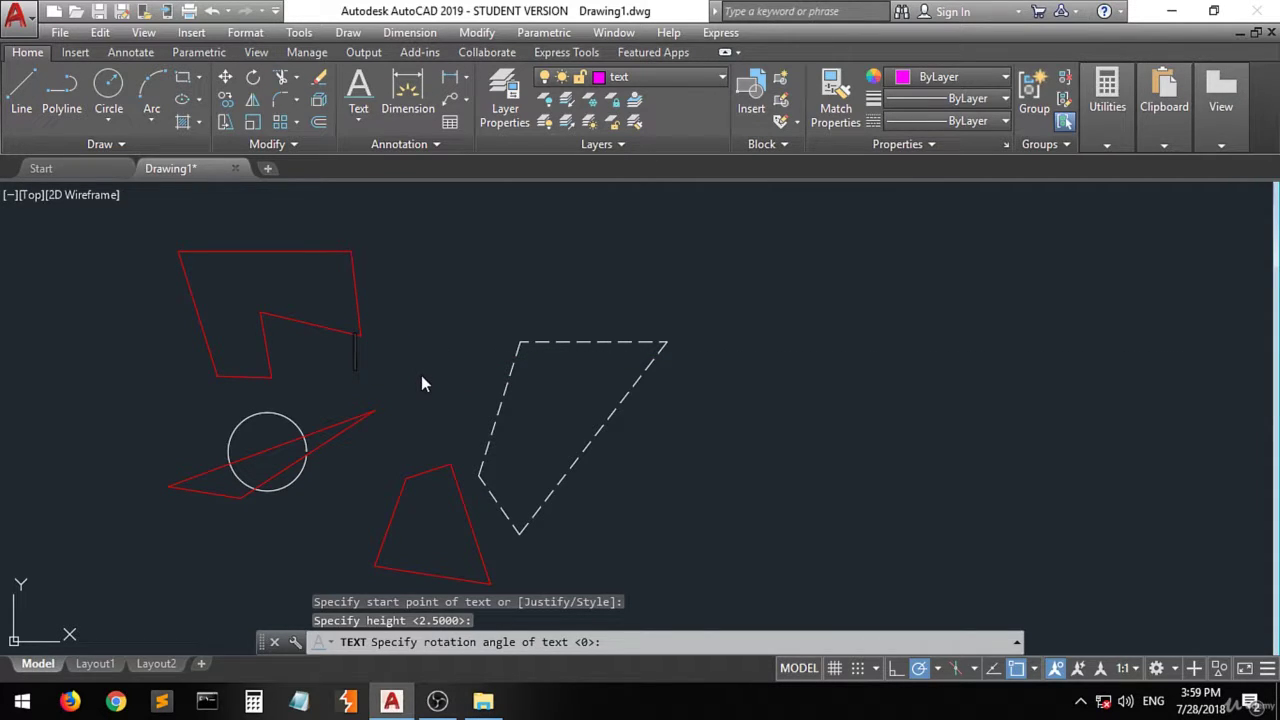
{"action": "type", "text": "C"}
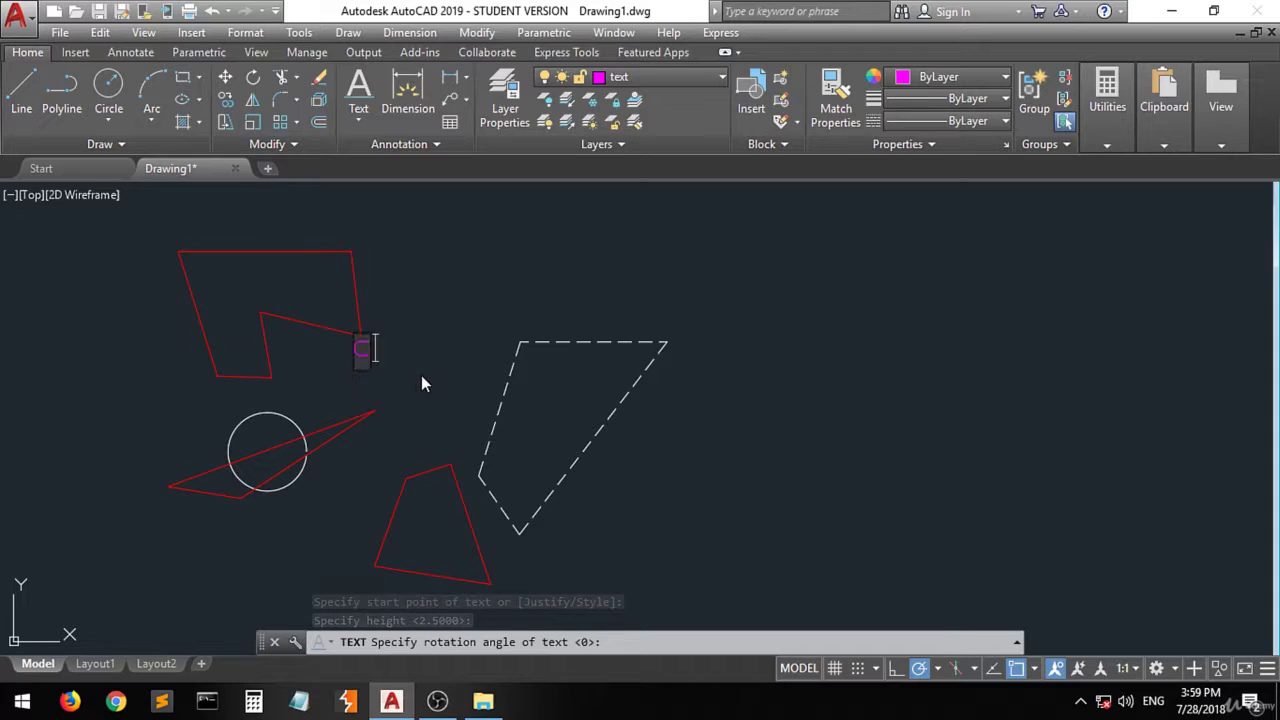
{"action": "type", "text": "ircle"}
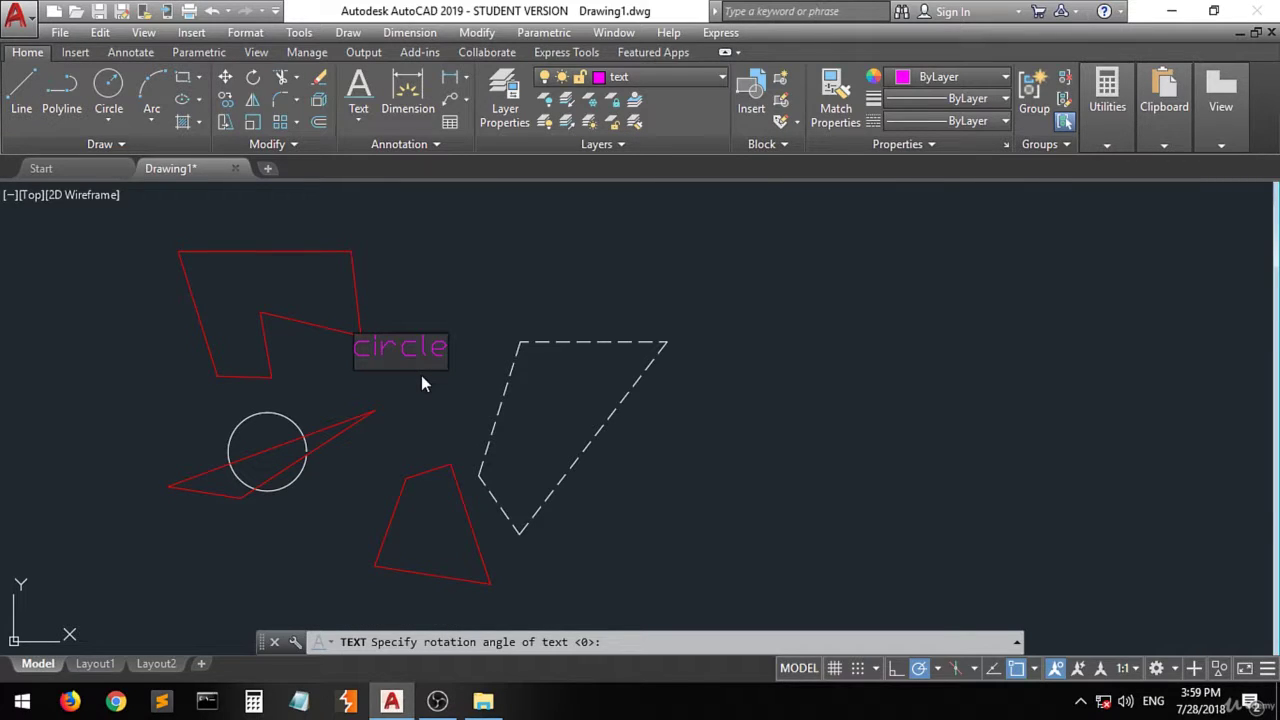
{"action": "key", "text": "Return"}
{"action": "key", "text": "Return"}
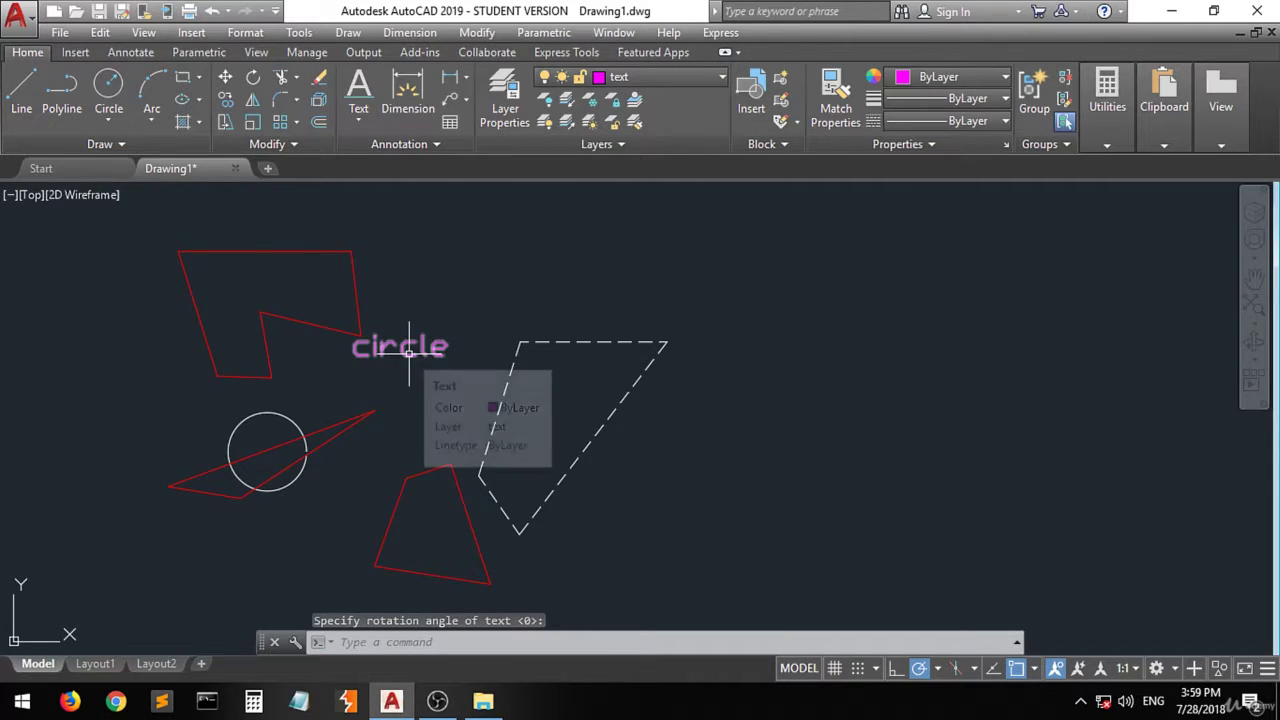
Step: Move the "circle" text so it overlaps the white circle and the narrow red triangle
{"action": "left_click", "coordinate": [408, 350]}
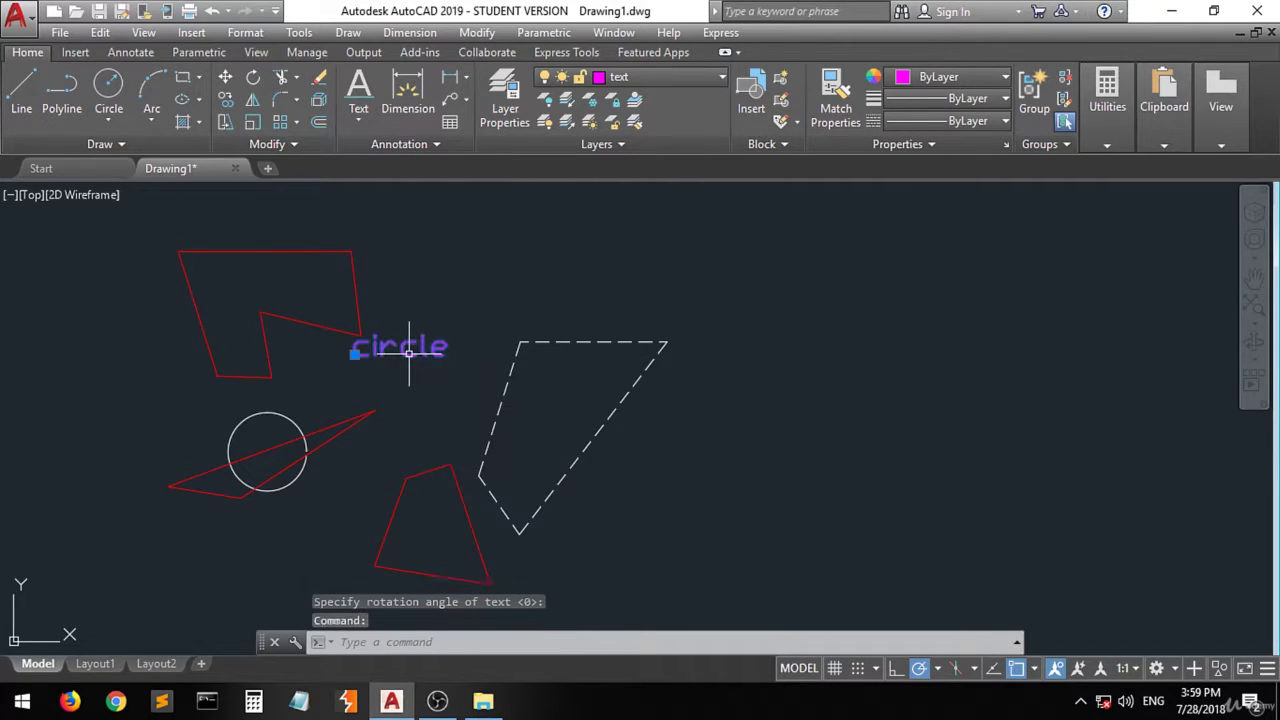
{"action": "left_click", "coordinate": [224, 78]}
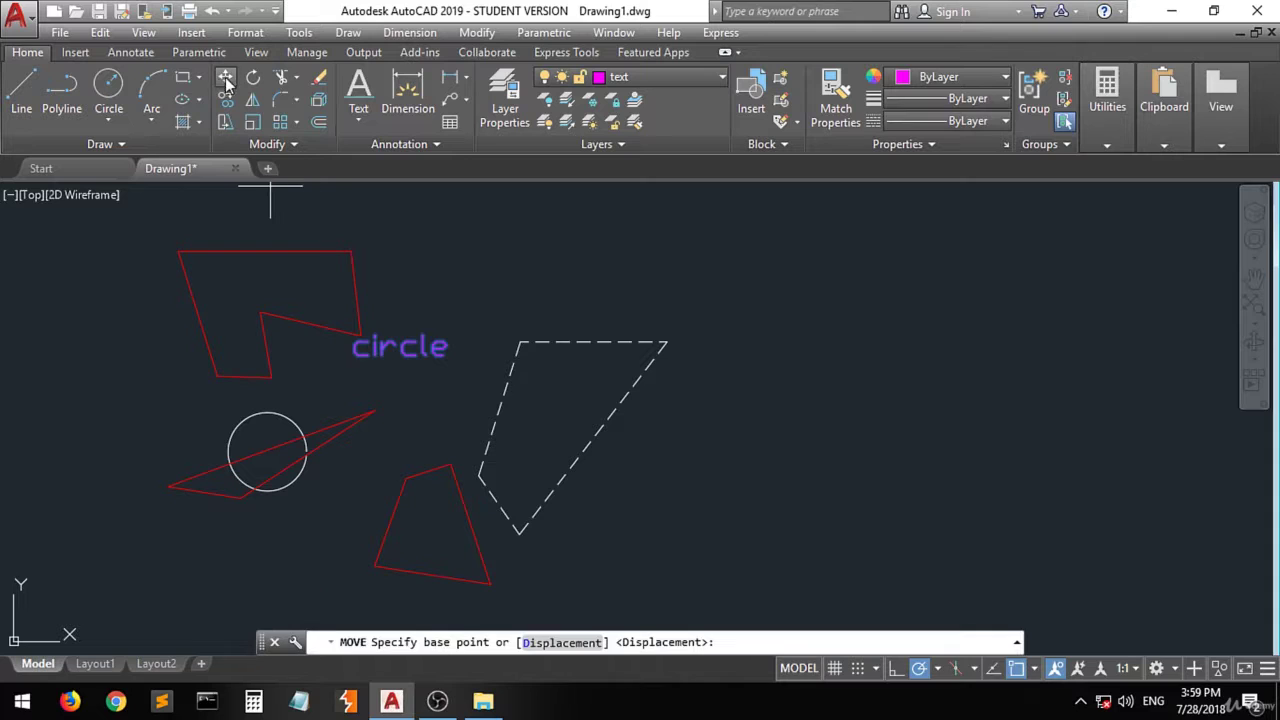
{"action": "left_click", "coordinate": [362, 354]}
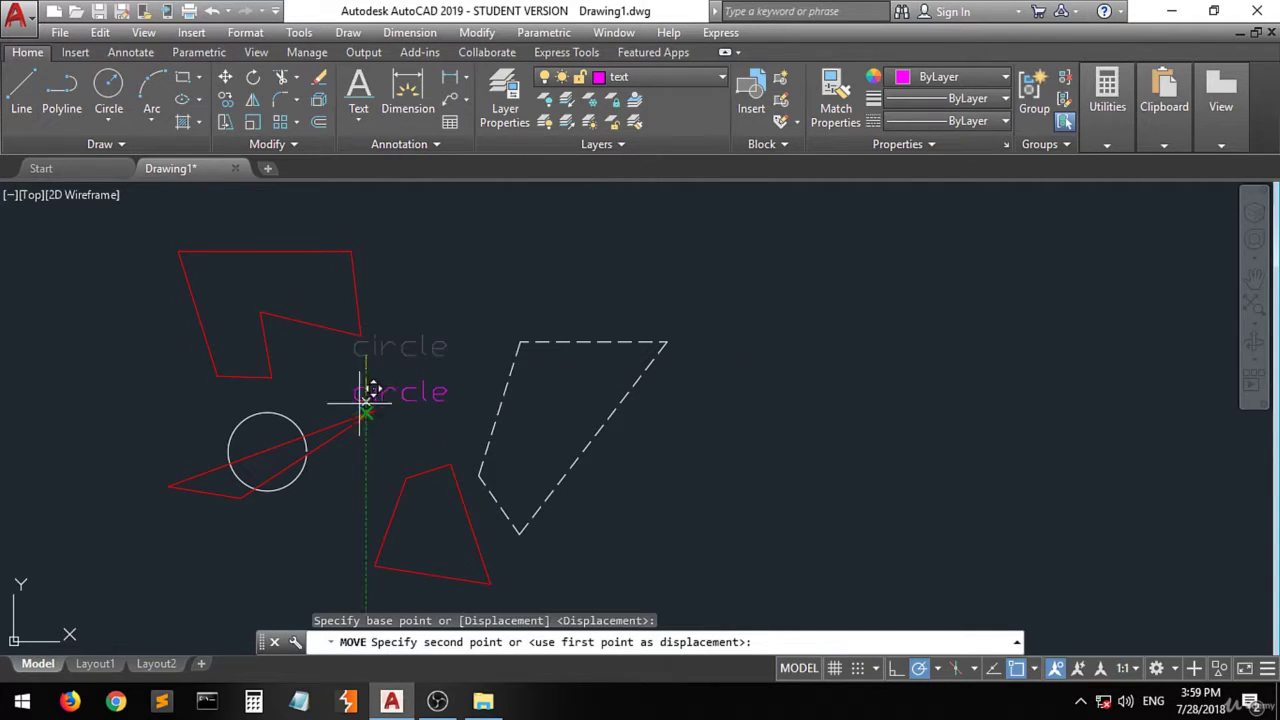
{"action": "left_click", "coordinate": [270, 453]}
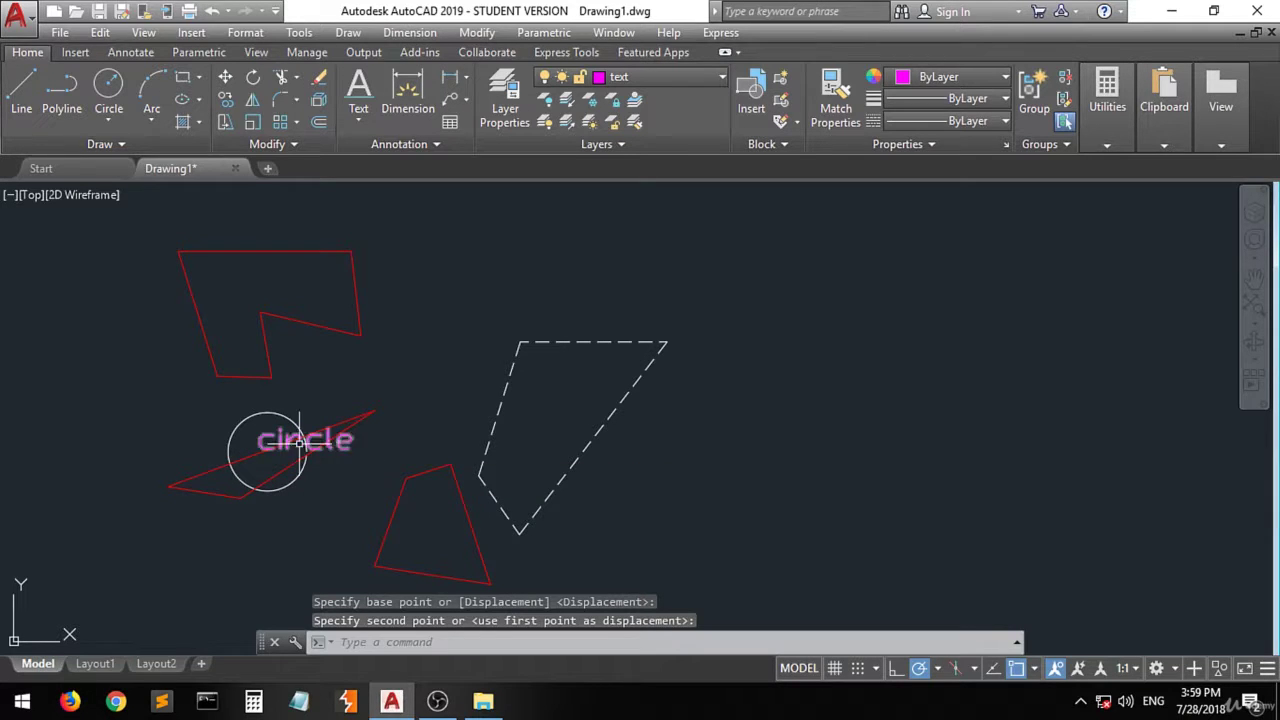
Step: Isolate layer 0 again by picking the circle that the text and red lines overlap
{"action": "scroll", "coordinate": [302, 442], "scroll_direction": "up", "scroll_amount": 4}
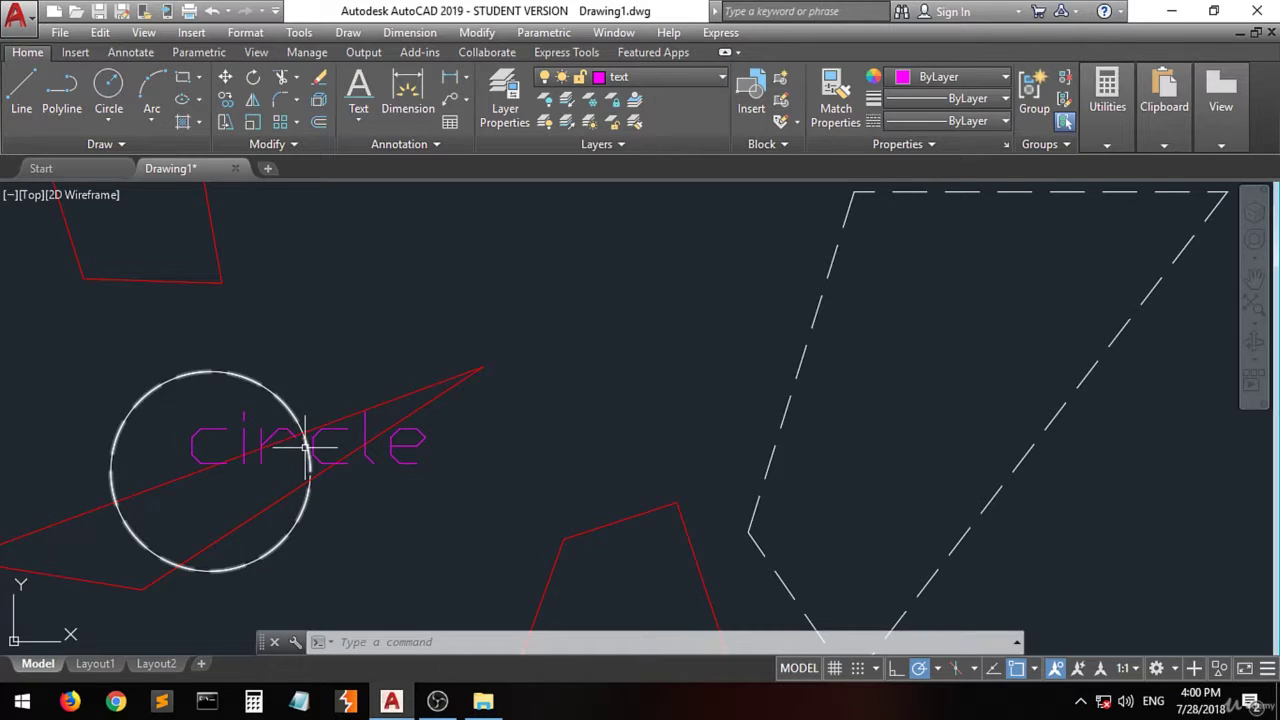
{"action": "scroll", "coordinate": [304, 436], "scroll_direction": "up", "scroll_amount": 4}
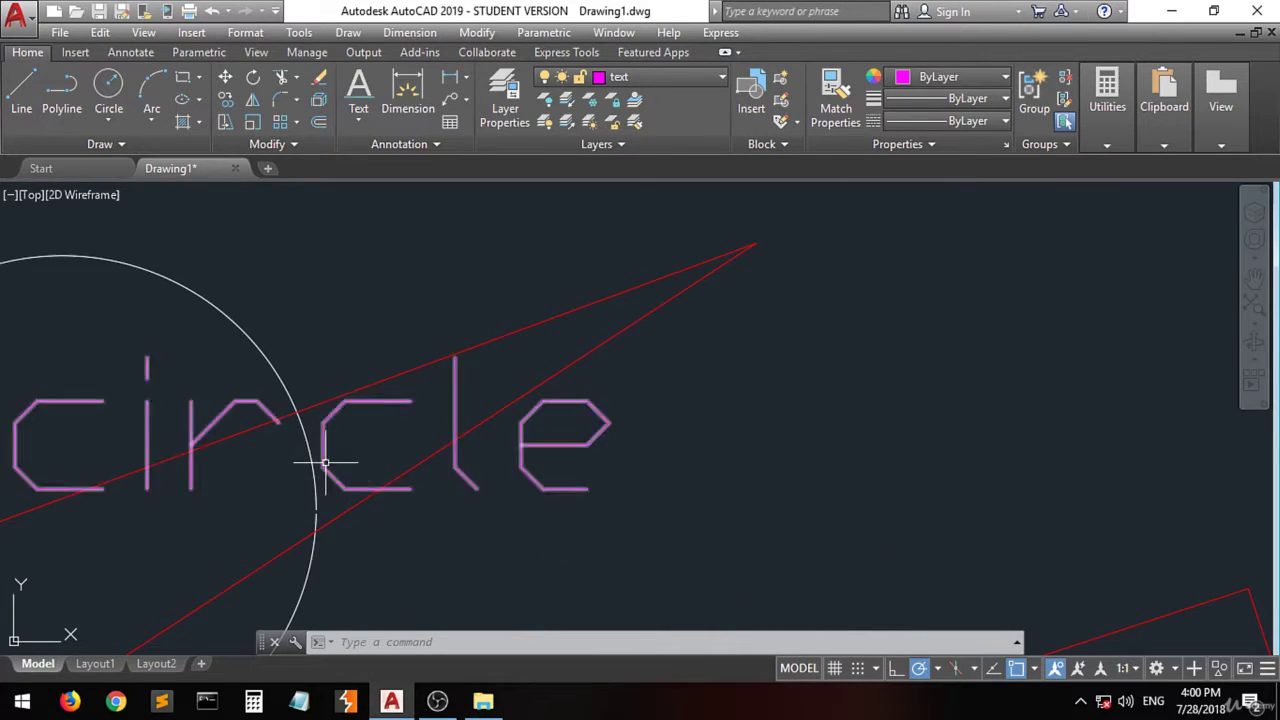
{"action": "scroll", "coordinate": [227, 518], "scroll_direction": "down", "scroll_amount": 2}
{"action": "scroll", "coordinate": [240, 522], "scroll_direction": "down", "scroll_amount": 2}
{"action": "scroll", "coordinate": [494, 371], "scroll_direction": "down", "scroll_amount": 2}
{"action": "scroll", "coordinate": [350, 440], "scroll_direction": "up", "scroll_amount": 4}
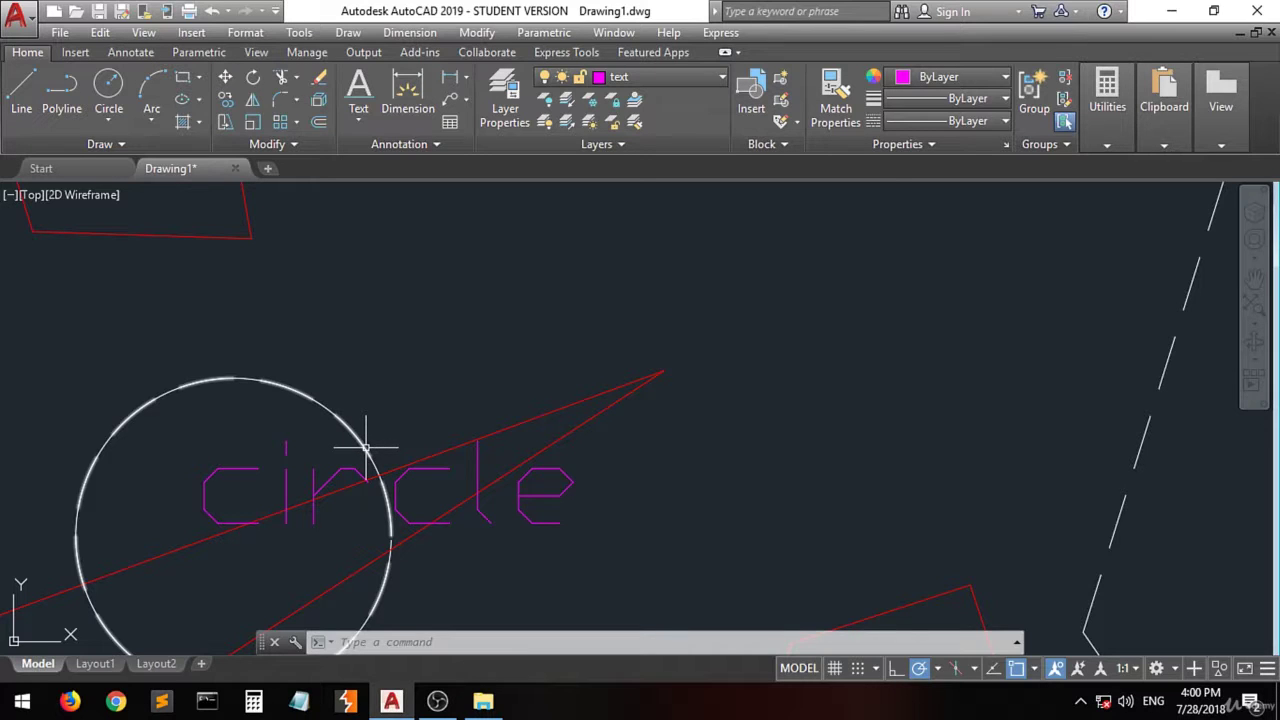
{"action": "left_click", "coordinate": [566, 100]}
{"action": "left_click", "coordinate": [348, 425]}
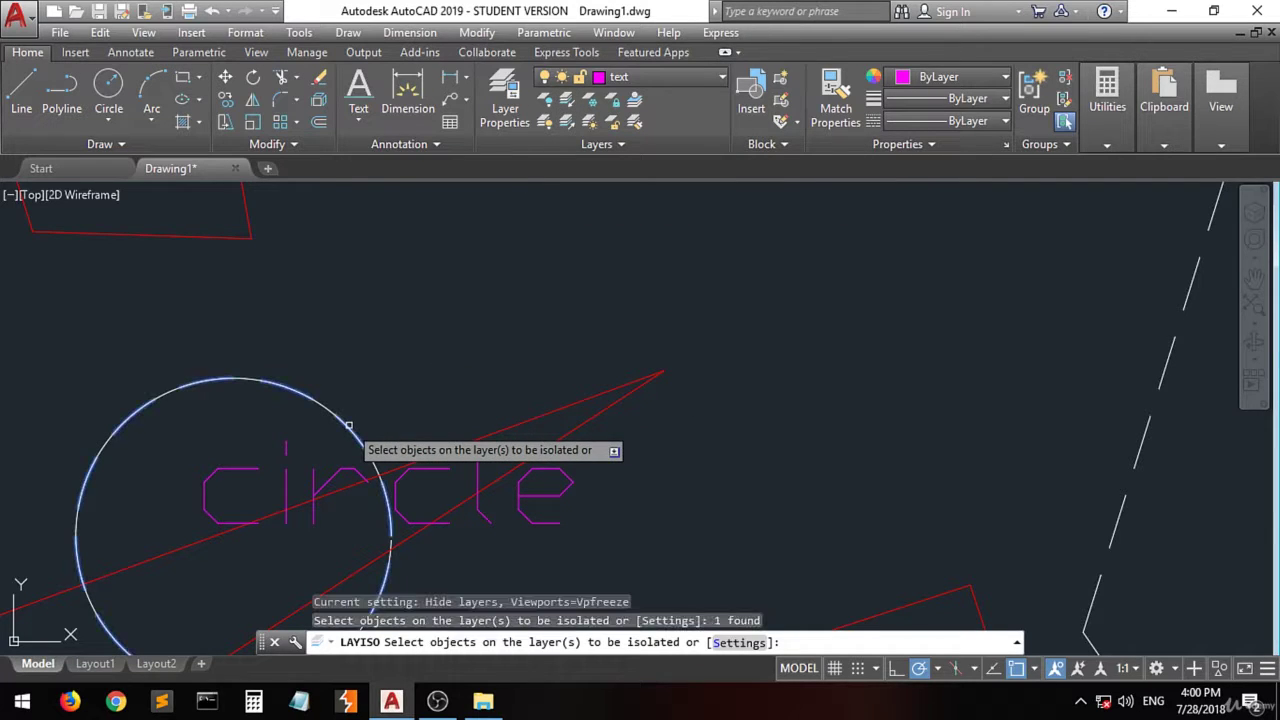
{"action": "key", "text": "Return"}
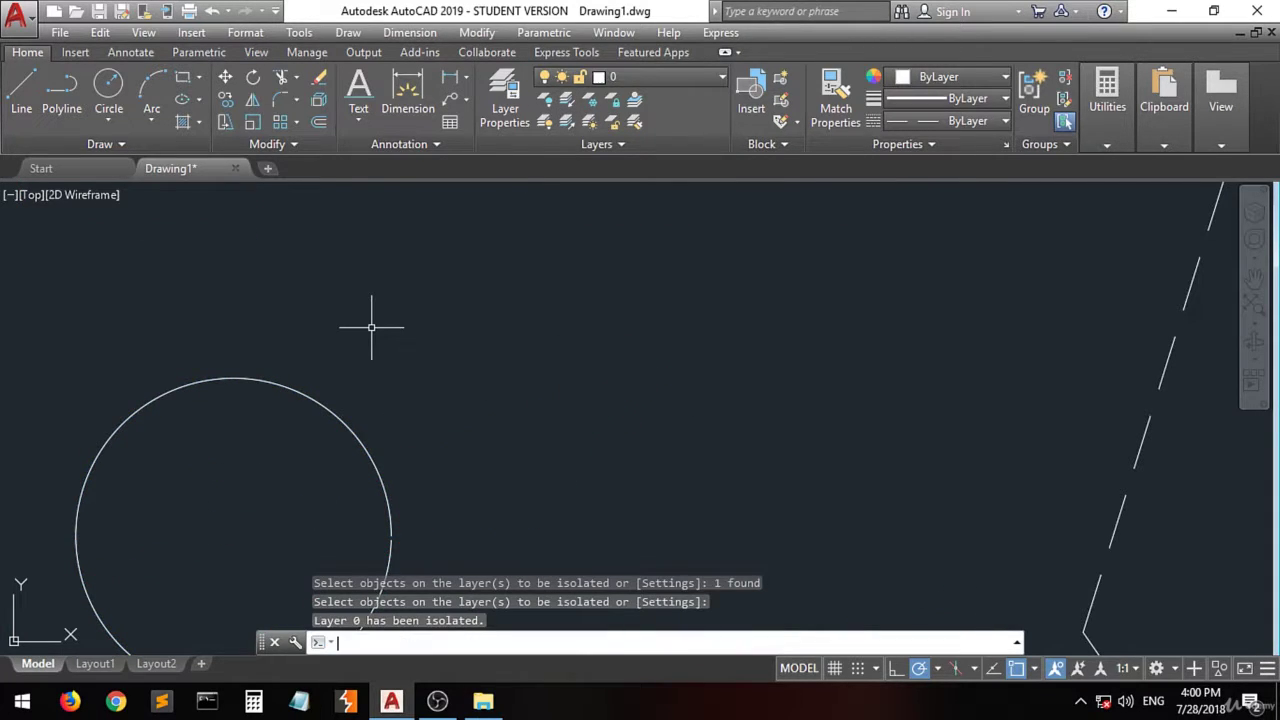
Step: Bring back the drawing and text layers hidden by the isolation with Layer Unisolate
{"action": "scroll", "coordinate": [371, 327], "scroll_direction": "down", "scroll_amount": 4}
{"action": "scroll", "coordinate": [402, 412], "scroll_direction": "up", "scroll_amount": 2}
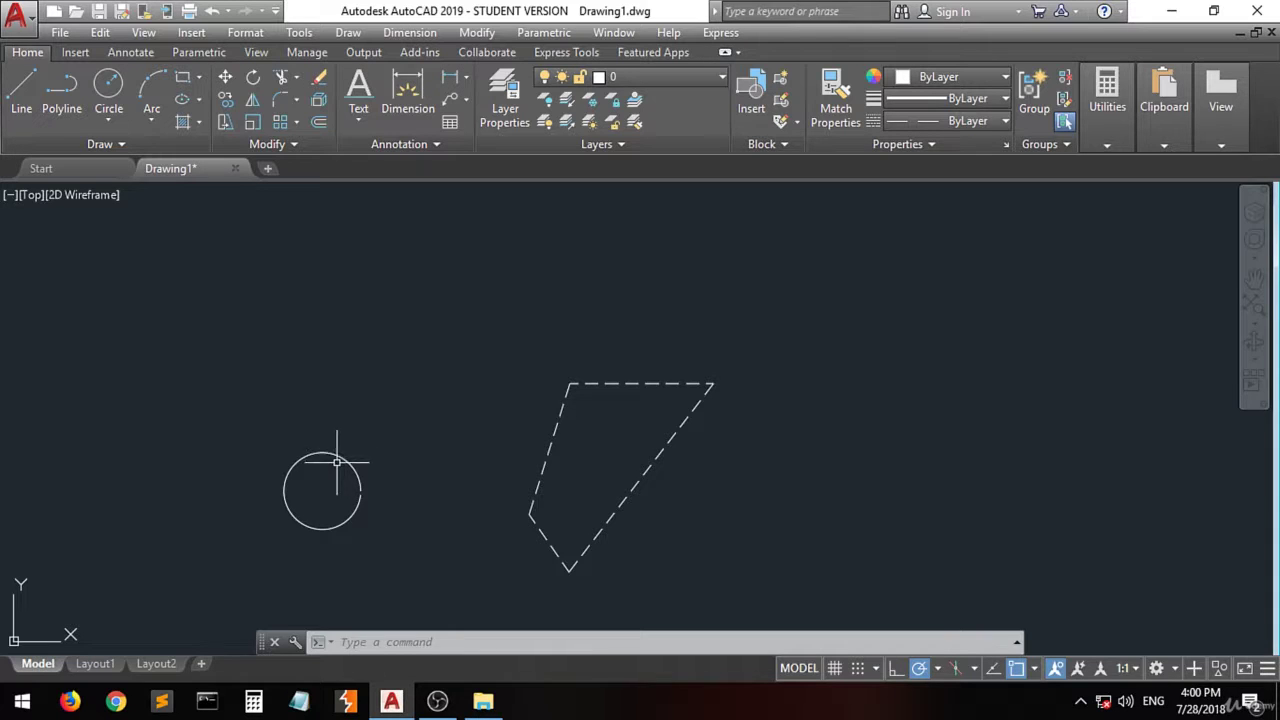
{"action": "scroll", "coordinate": [342, 452], "scroll_direction": "up", "scroll_amount": 3}
{"action": "scroll", "coordinate": [330, 450], "scroll_direction": "down", "scroll_amount": 3}
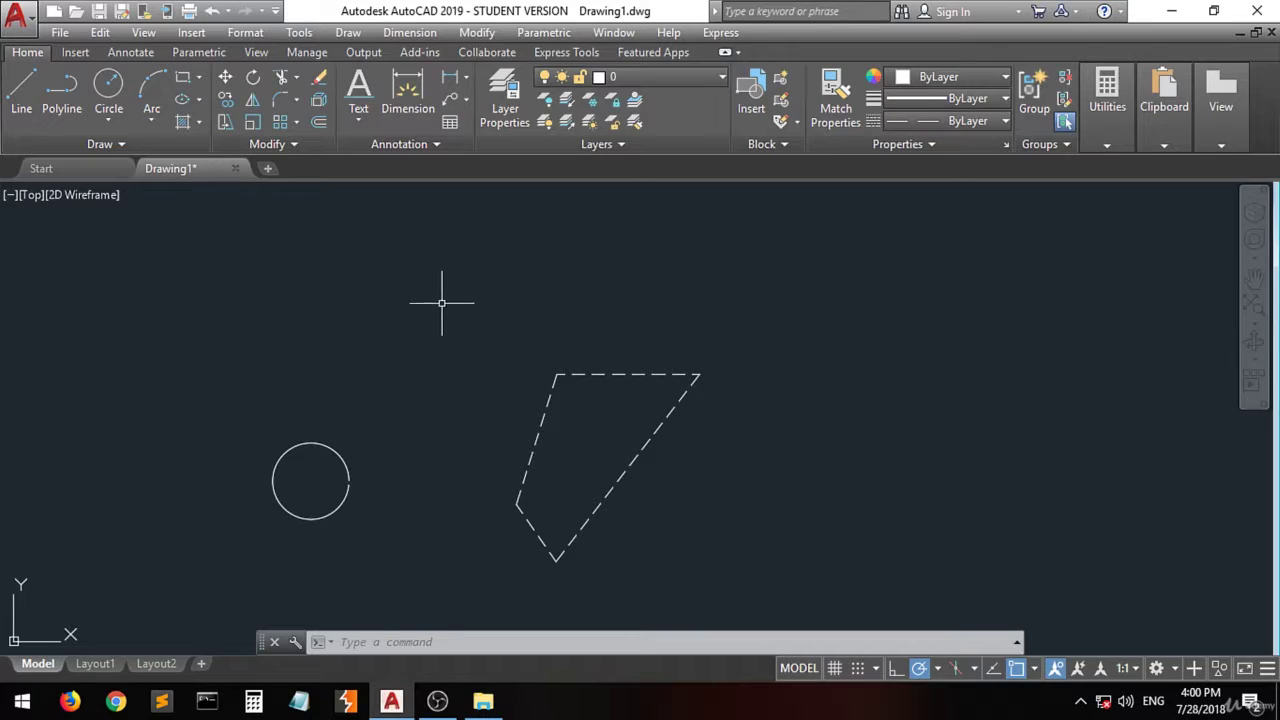
{"action": "left_click", "coordinate": [566, 122]}
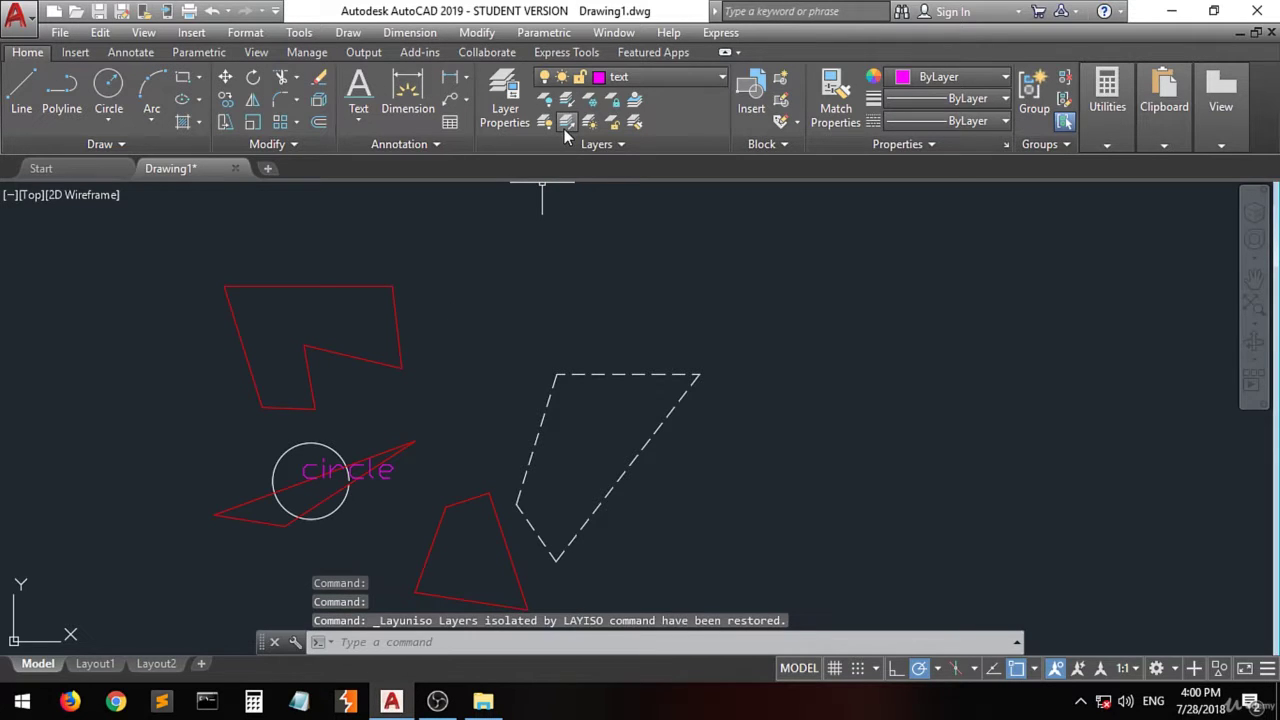
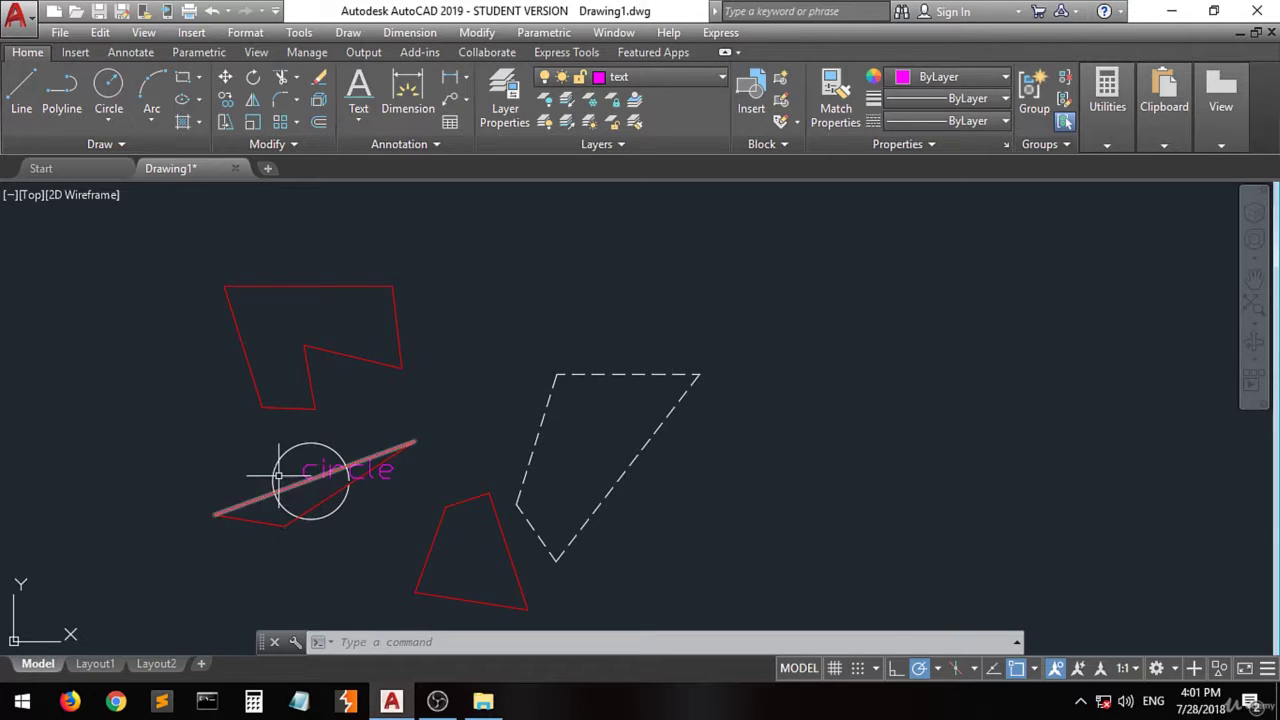
Step: Lock layer 0 with the layer Lock command by picking the circle on it
{"action": "scroll", "coordinate": [346, 476], "scroll_direction": "up", "scroll_amount": 2}
{"action": "scroll", "coordinate": [340, 476], "scroll_direction": "up", "scroll_amount": 4}
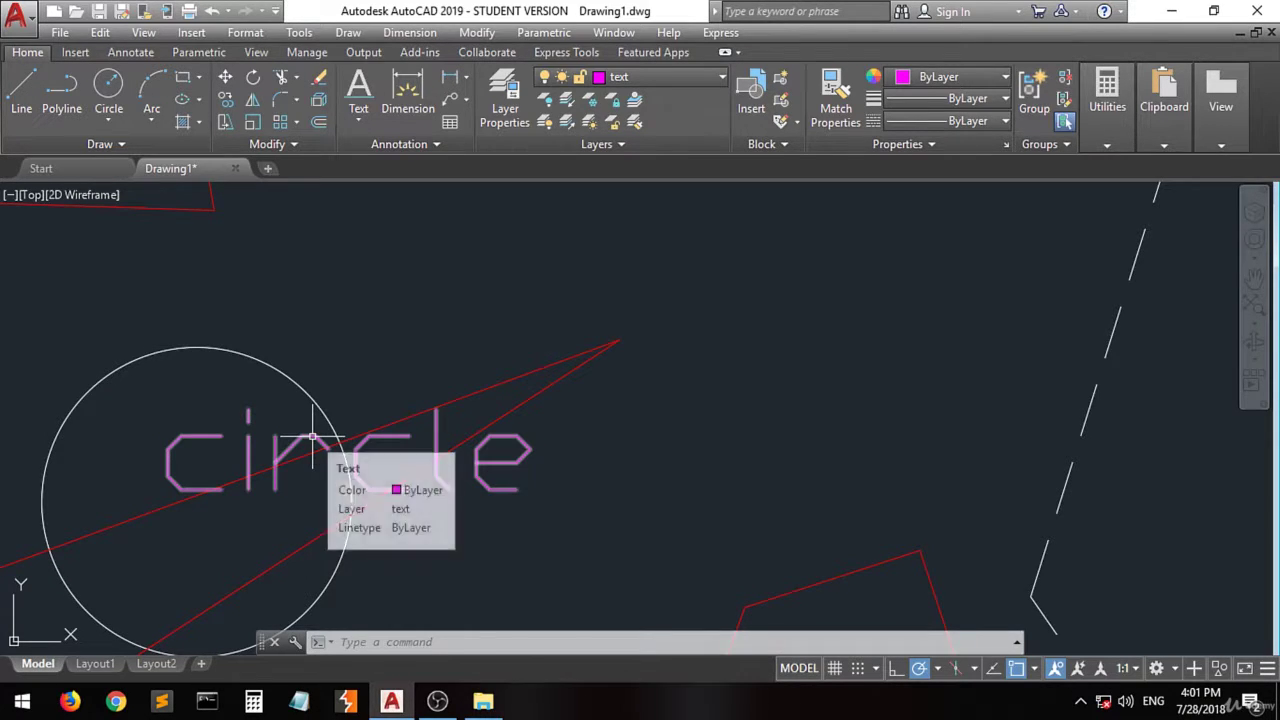
{"action": "mouse_move", "coordinate": [282, 455]}
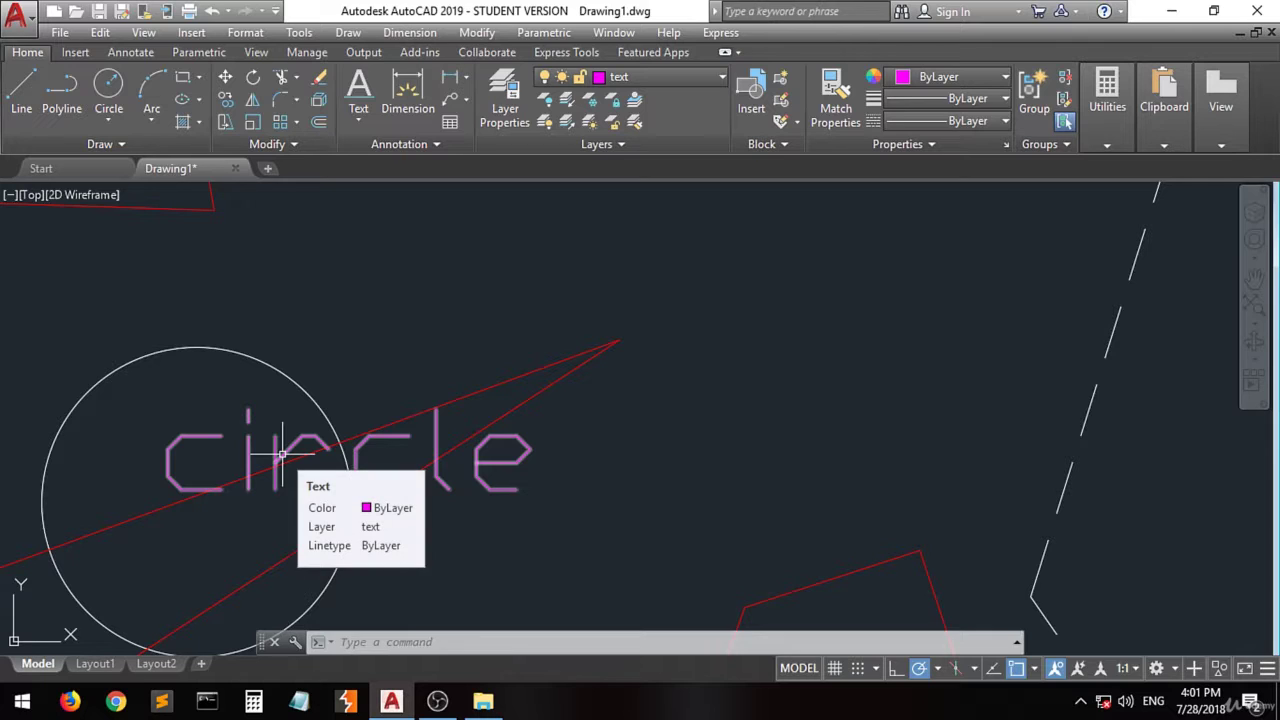
{"action": "left_click", "coordinate": [614, 101]}
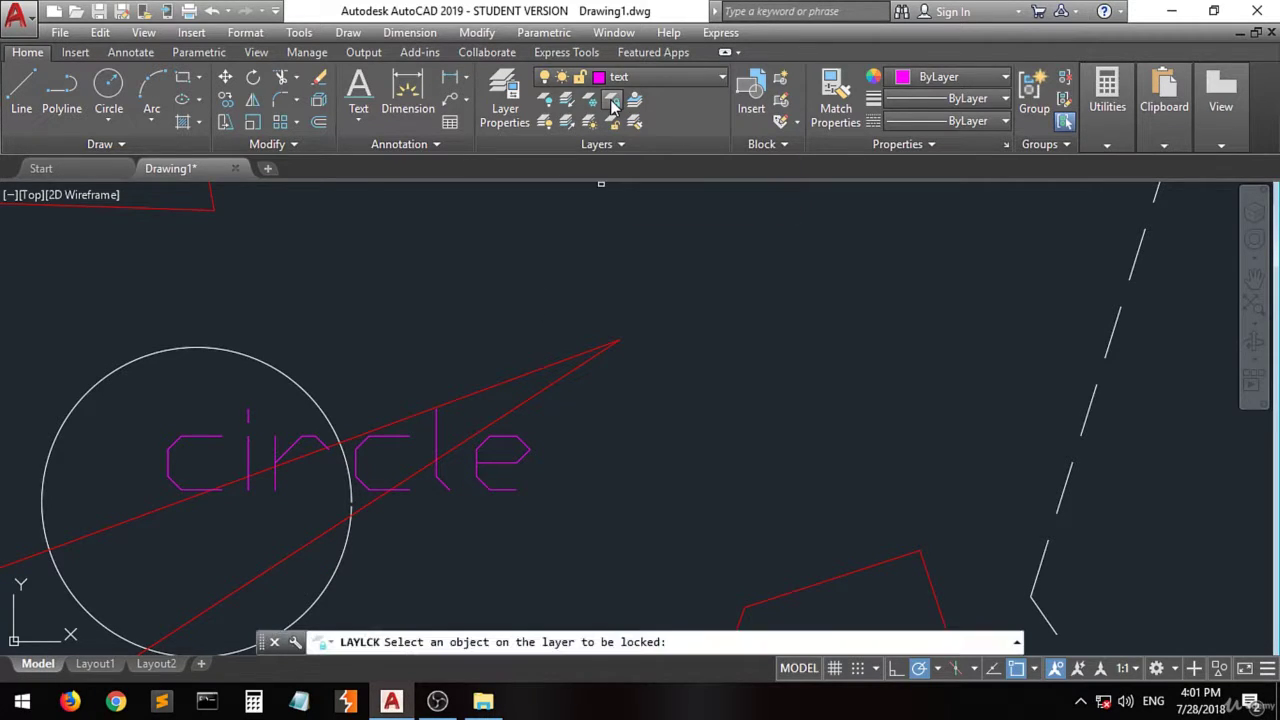
{"action": "left_click", "coordinate": [328, 414]}
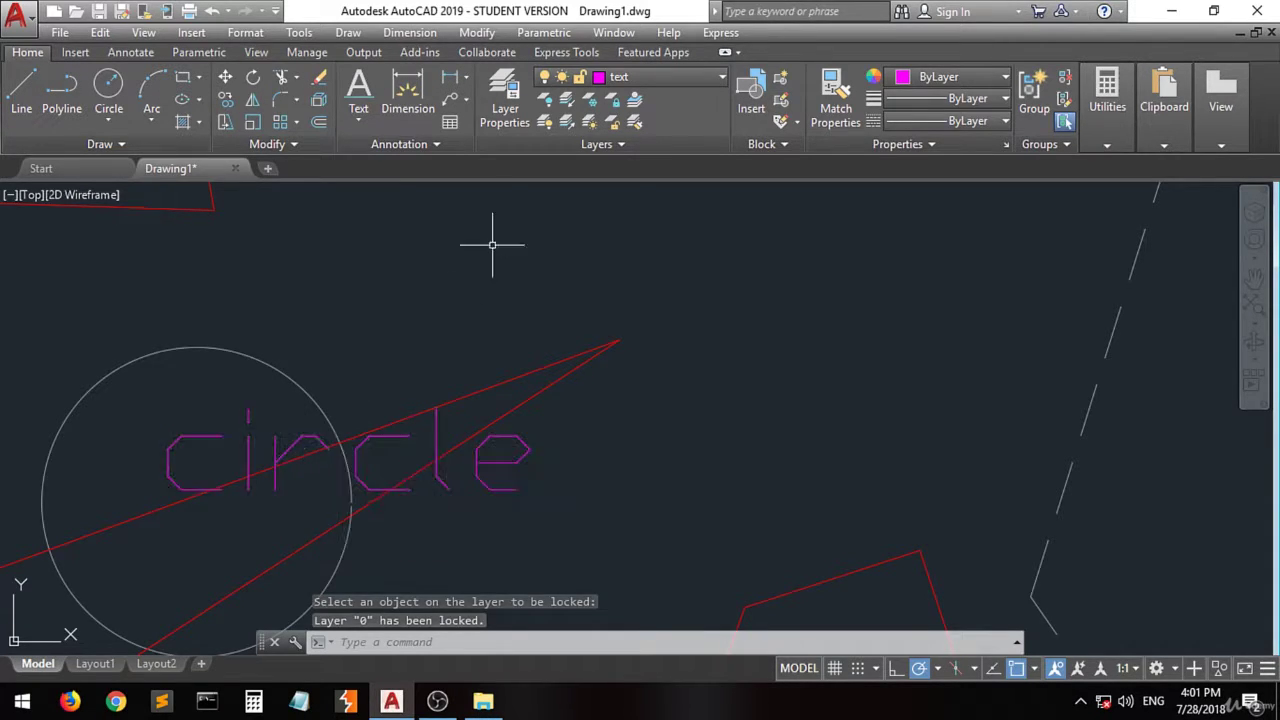
Step: Lock the text layer with the layer Lock command by picking the "circle" text
{"action": "left_click", "coordinate": [614, 101]}
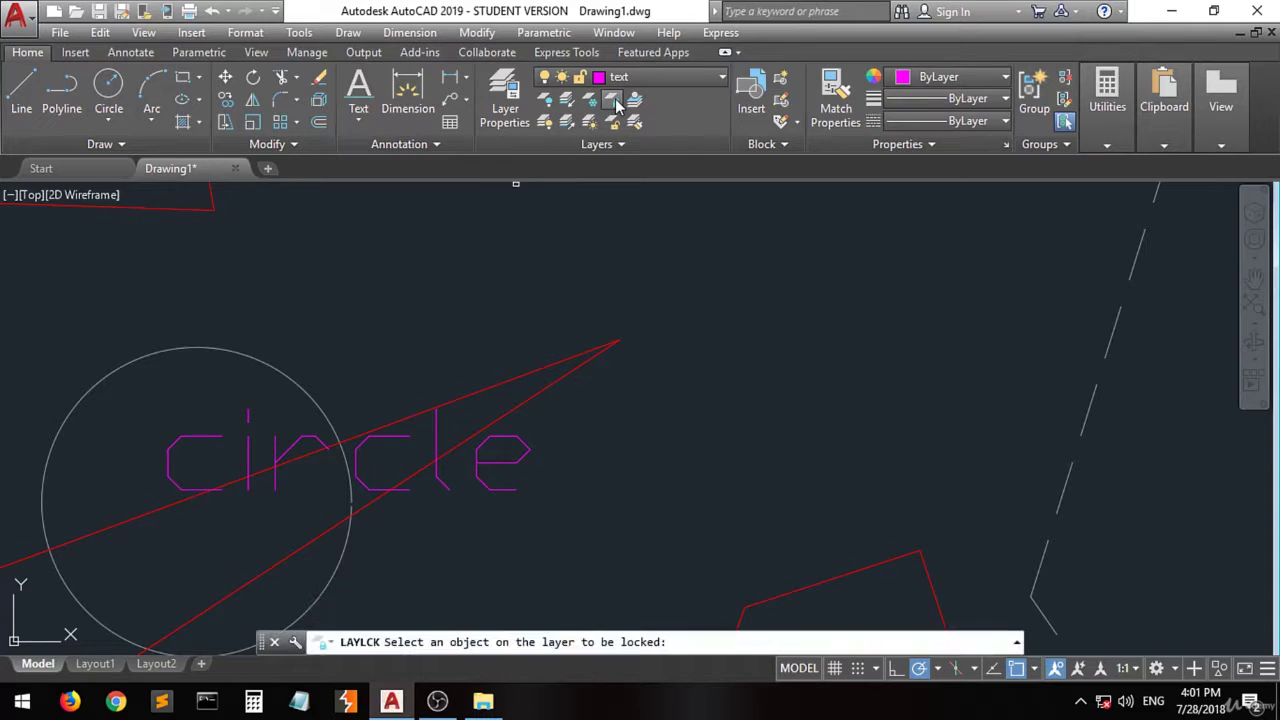
{"action": "left_click", "coordinate": [296, 443]}
{"action": "scroll", "coordinate": [343, 490], "scroll_direction": "down", "scroll_amount": 5}
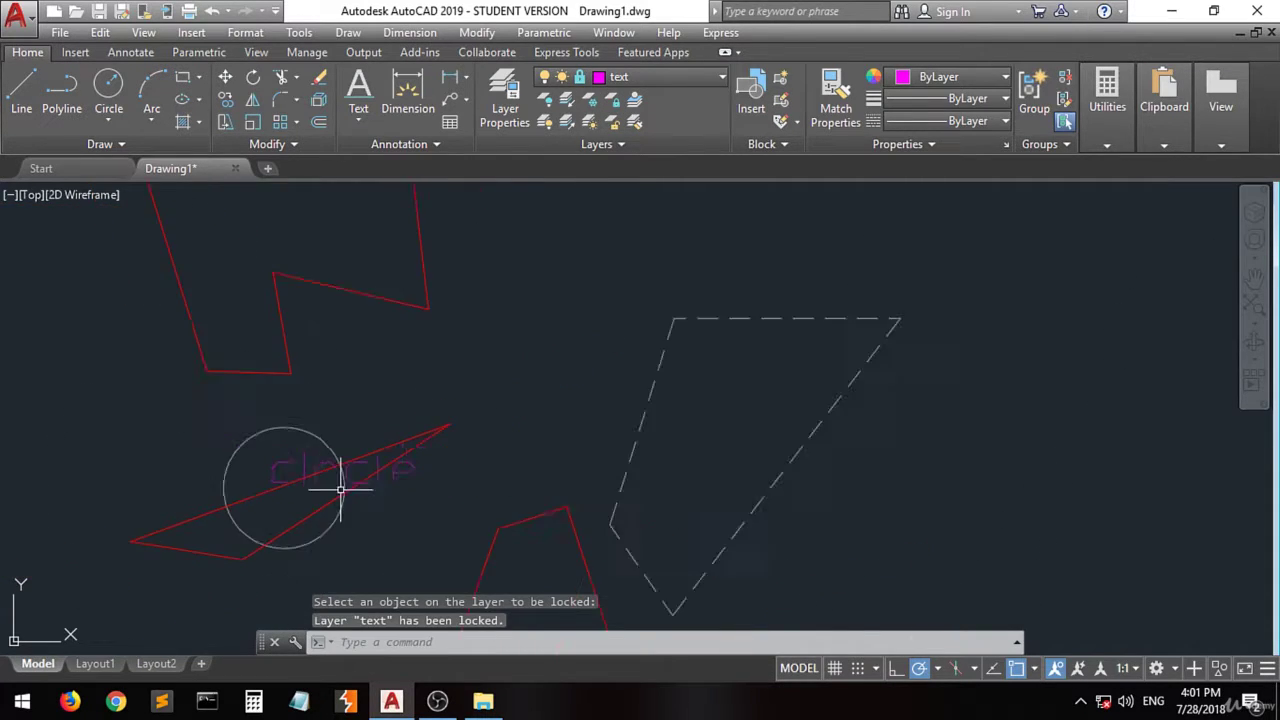
{"action": "scroll", "coordinate": [357, 484], "scroll_direction": "up", "scroll_amount": 6}
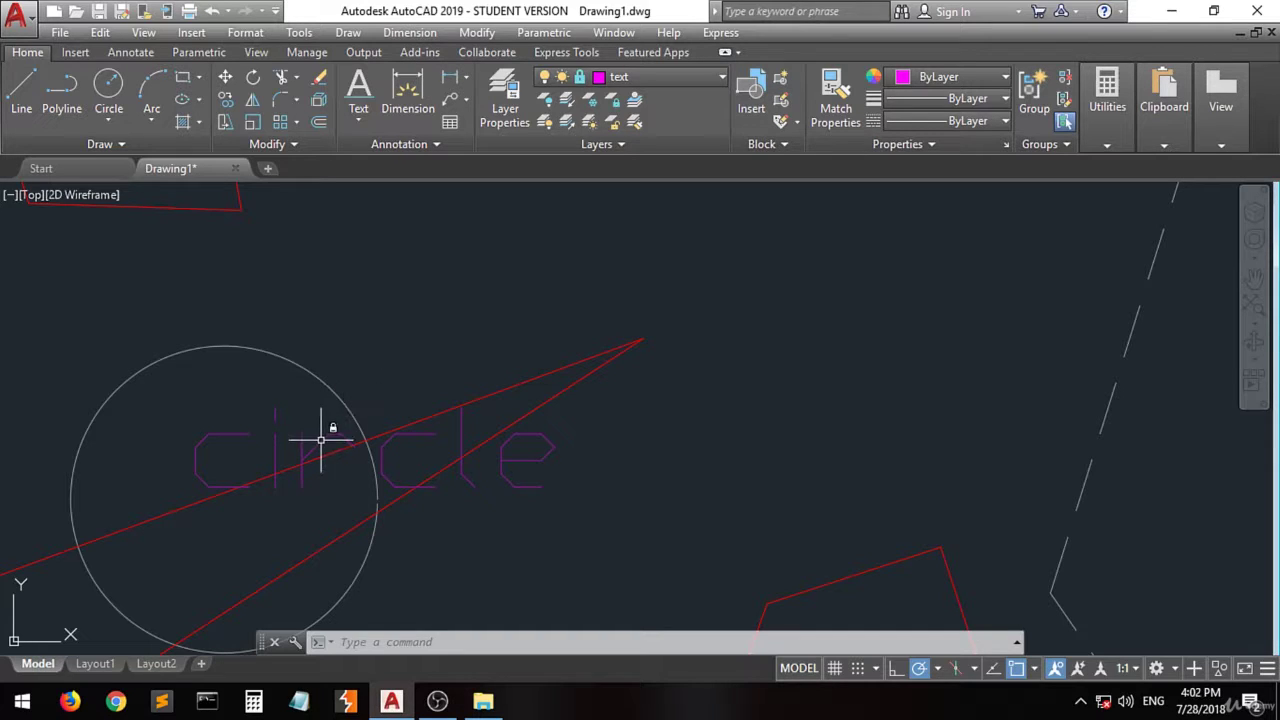
{"action": "mouse_move", "coordinate": [340, 395]}
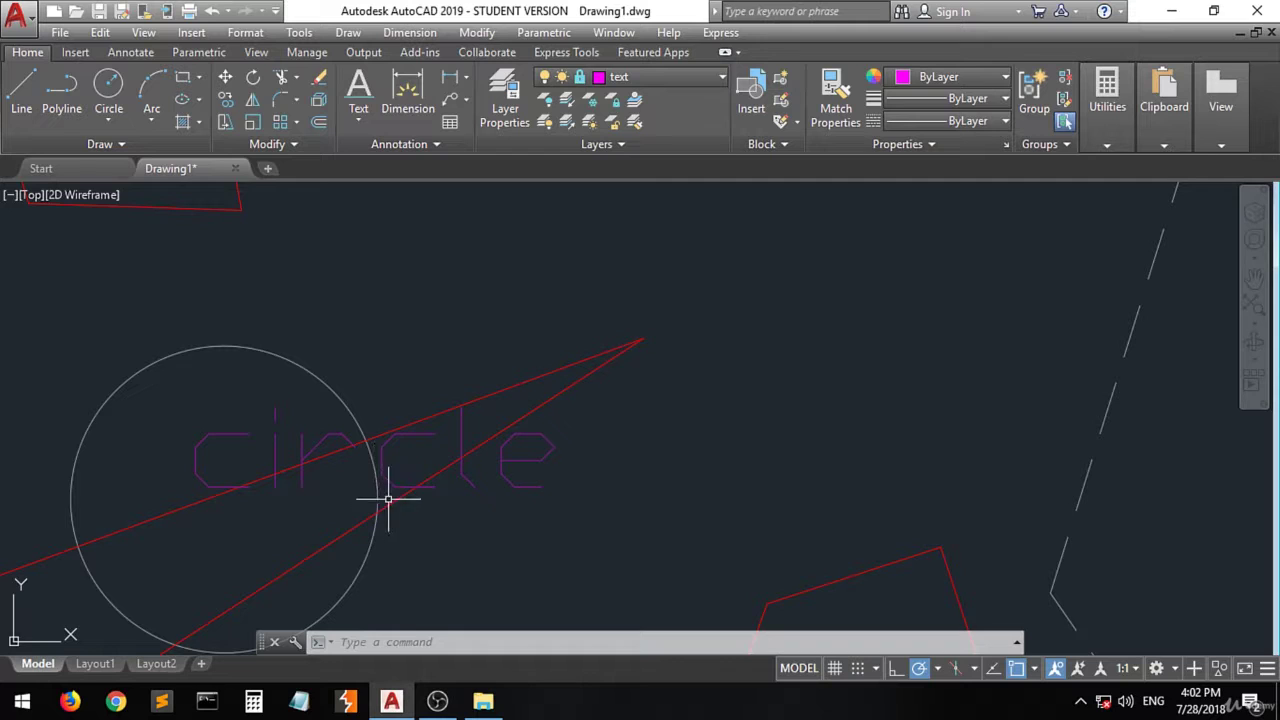
{"action": "left_click", "coordinate": [377, 428]}
{"action": "left_click", "coordinate": [377, 434]}
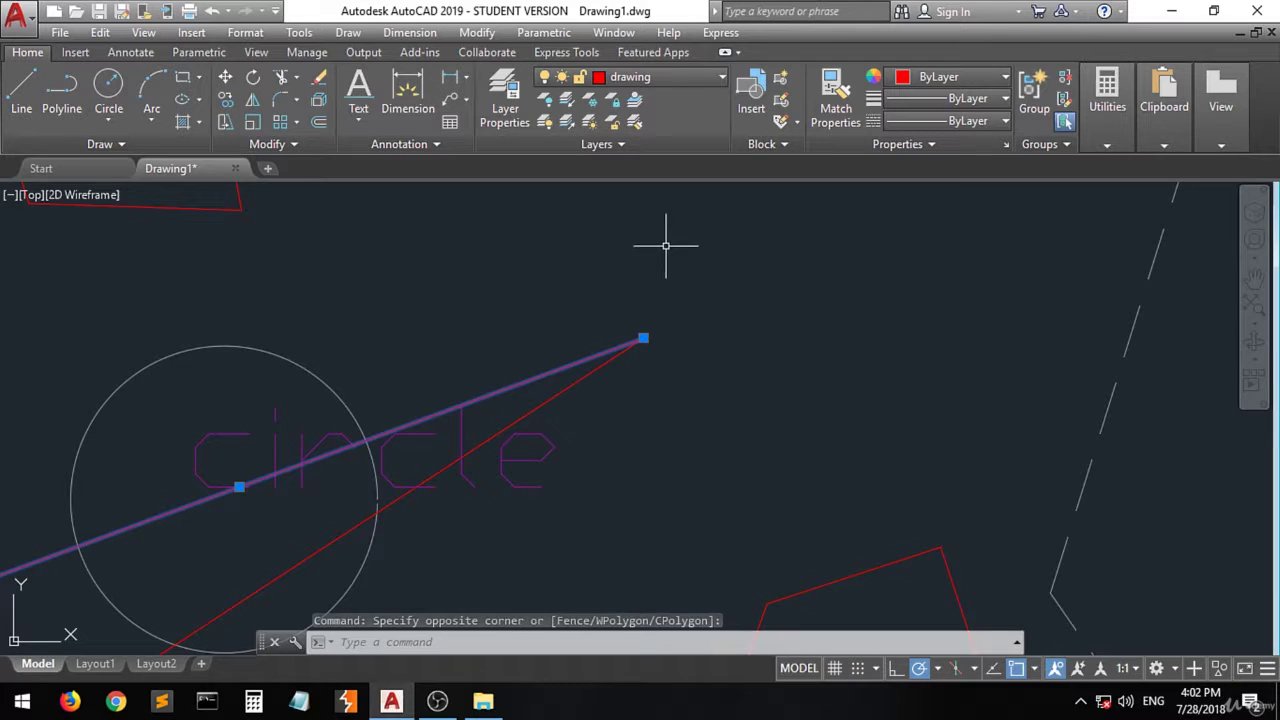
{"action": "left_click", "coordinate": [970, 77]}
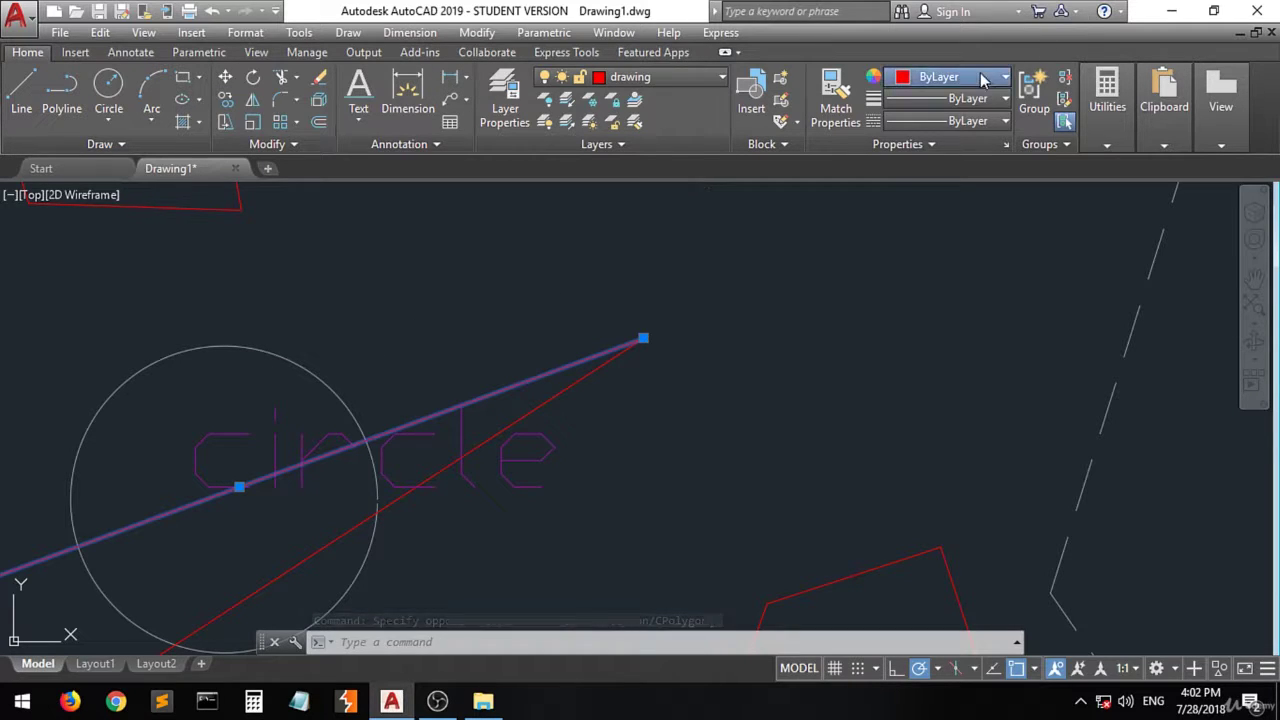
{"action": "left_click", "coordinate": [962, 77]}
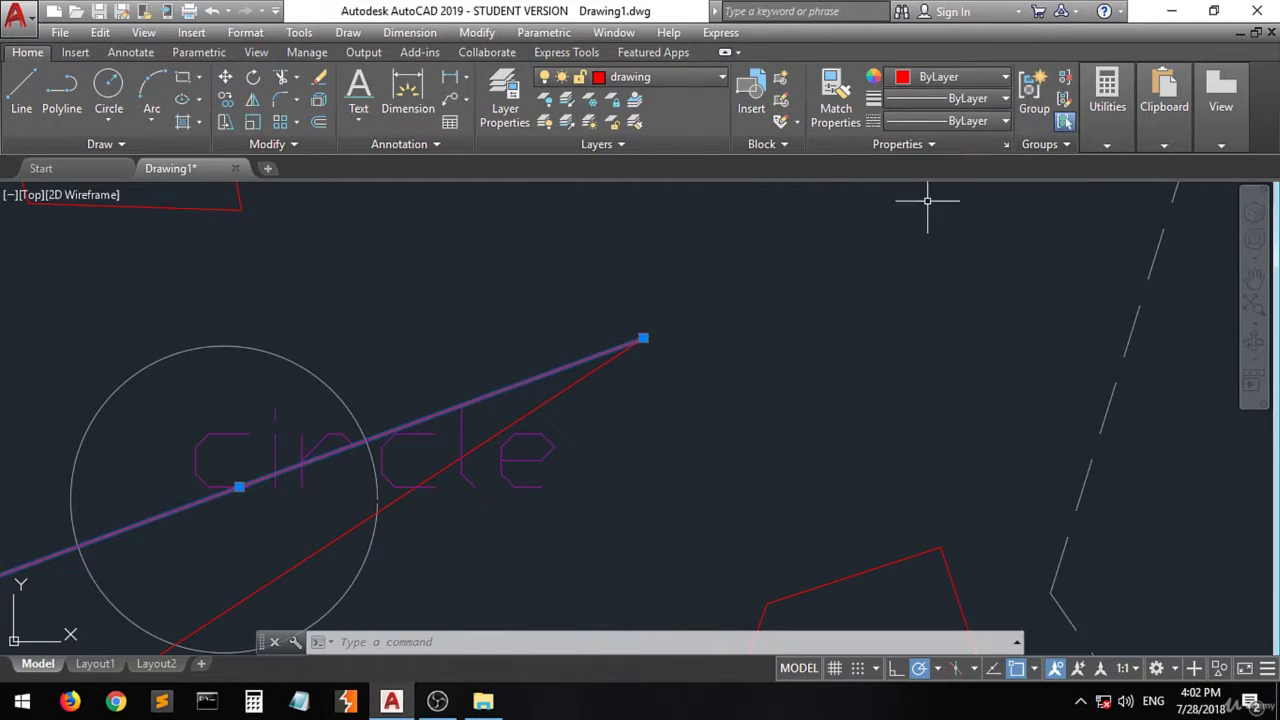
{"action": "key", "text": "Escape"}
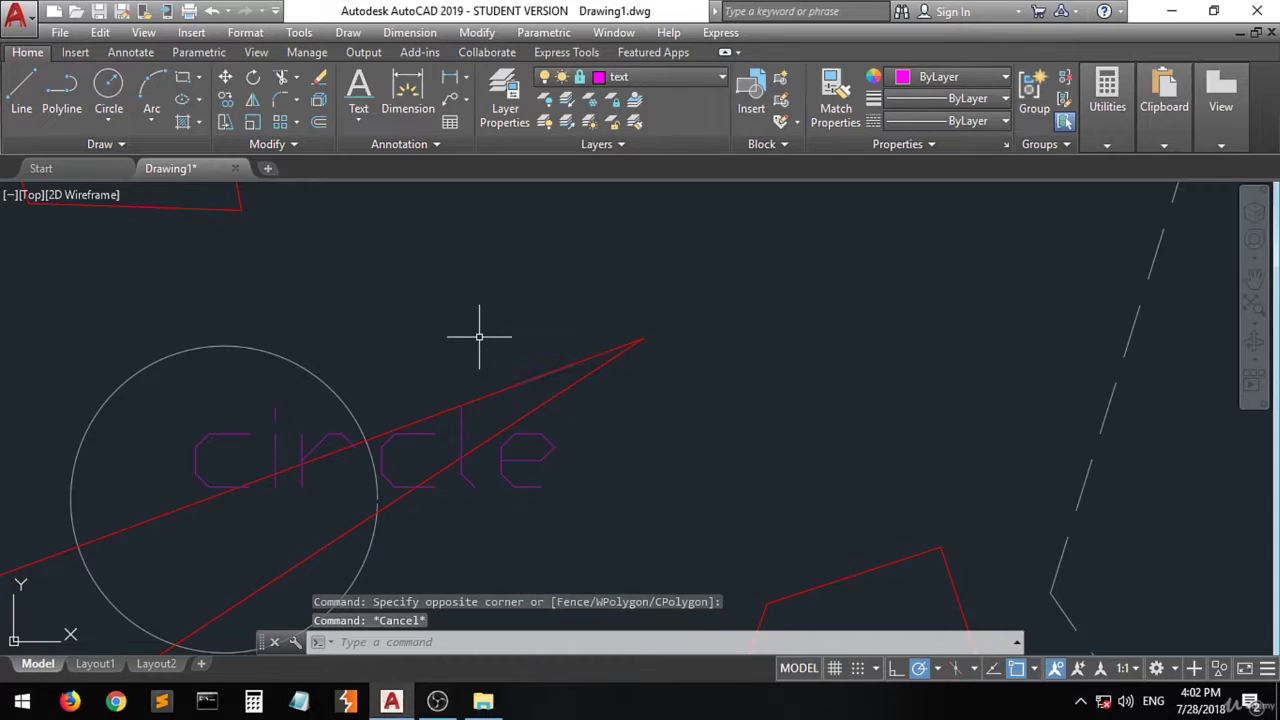
Step: Unlock the text layer with the layer Unlock command by picking the "circle" text
{"action": "scroll", "coordinate": [479, 337], "scroll_direction": "down", "scroll_amount": 3}
{"action": "scroll", "coordinate": [479, 337], "scroll_direction": "up", "scroll_amount": 2}
{"action": "left_click", "coordinate": [612, 121]}
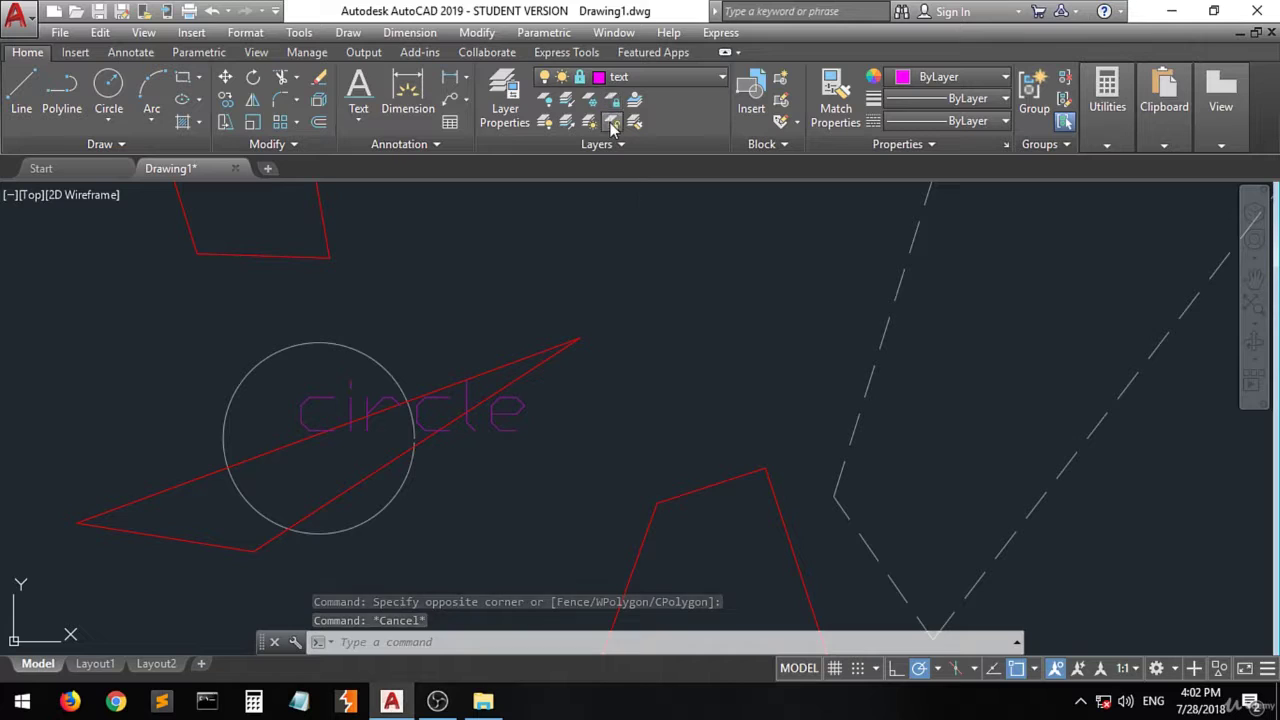
{"action": "left_click", "coordinate": [423, 403]}
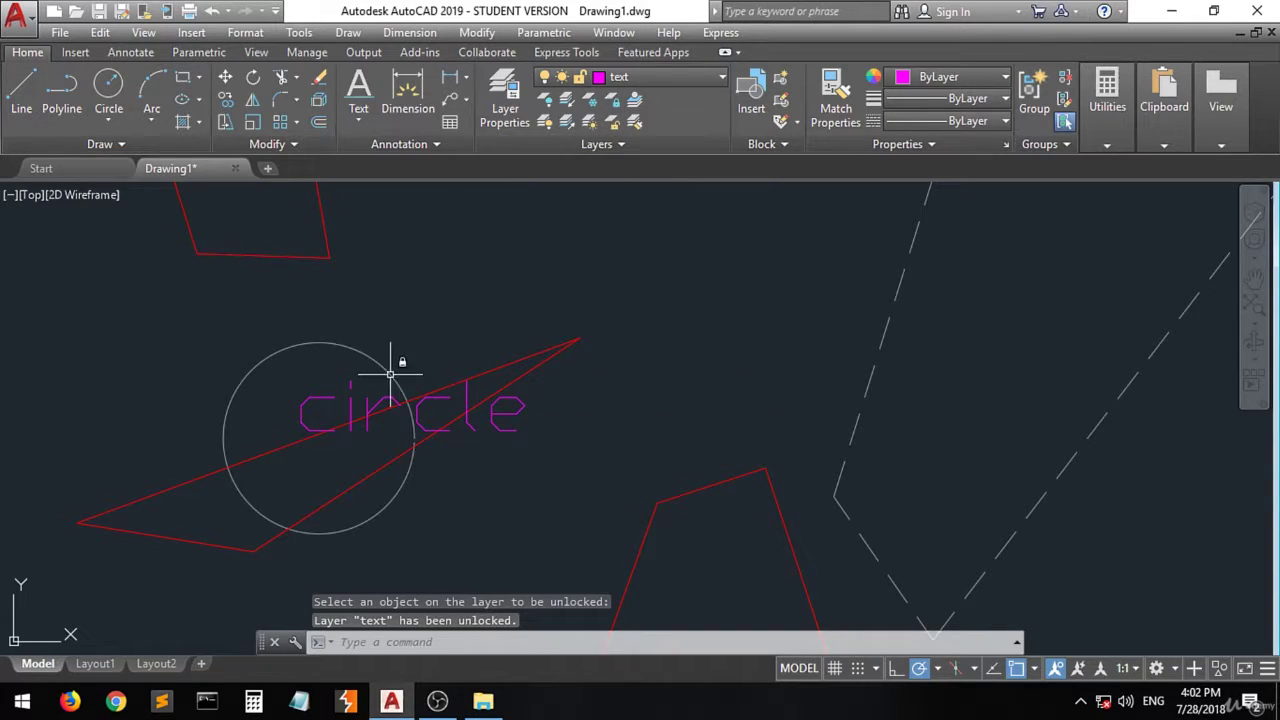
Step: Unlock layer 0 with the layer Unlock command by picking the white circle
{"action": "left_click", "coordinate": [612, 121]}
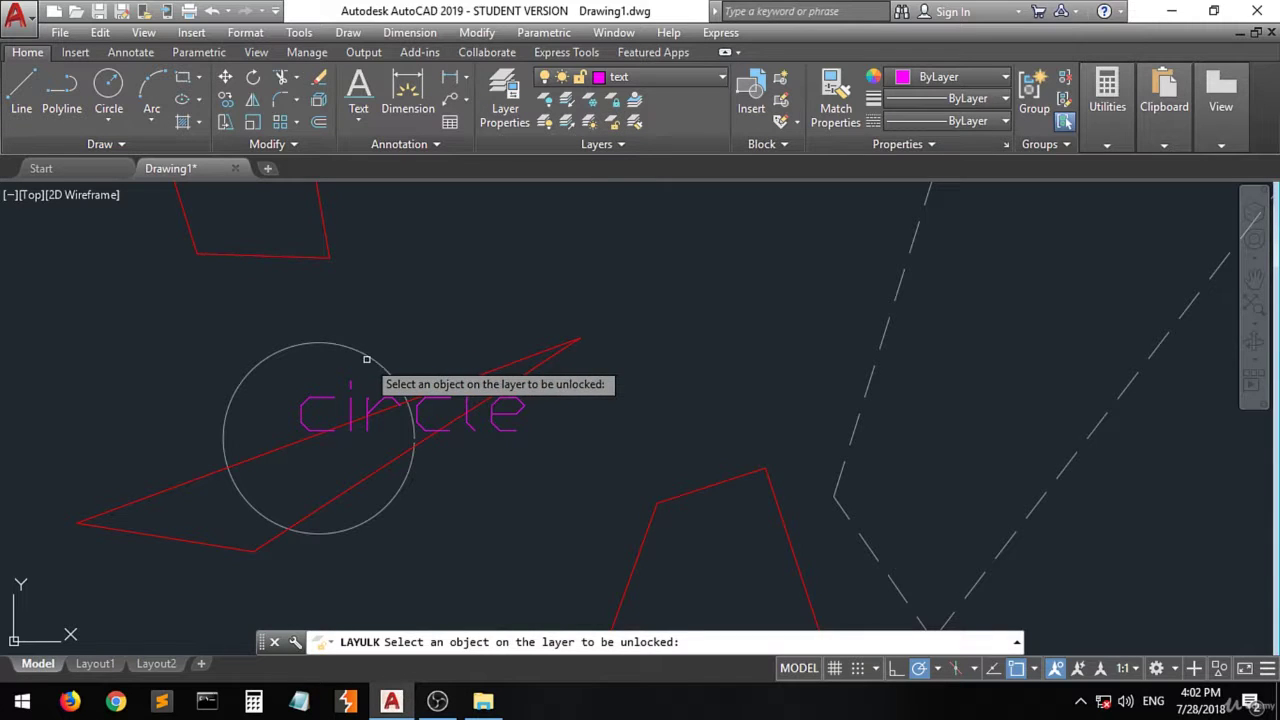
{"action": "left_click", "coordinate": [368, 359]}
{"action": "scroll", "coordinate": [480, 530], "scroll_direction": "down", "scroll_amount": 1}
{"action": "scroll", "coordinate": [480, 530], "scroll_direction": "down", "scroll_amount": 4}
{"action": "scroll", "coordinate": [354, 334], "scroll_direction": "down", "scroll_amount": 2}
{"action": "scroll", "coordinate": [477, 451], "scroll_direction": "up", "scroll_amount": 1}
{"action": "scroll", "coordinate": [412, 433], "scroll_direction": "up", "scroll_amount": 2}
{"action": "scroll", "coordinate": [412, 433], "scroll_direction": "up", "scroll_amount": 2}
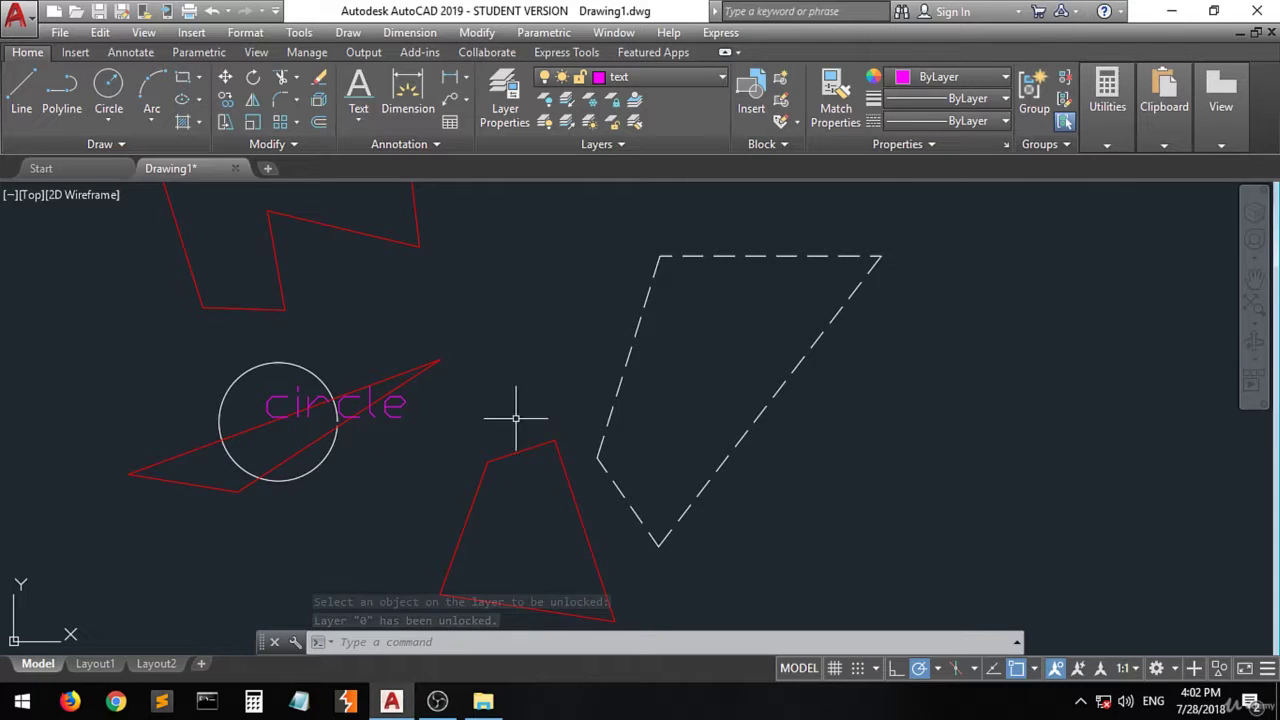
Step: Override the short upper edge of the red quadrilateral below the circle with the color Yellow and a 1.40 mm lineweight
{"action": "left_click", "coordinate": [525, 449]}
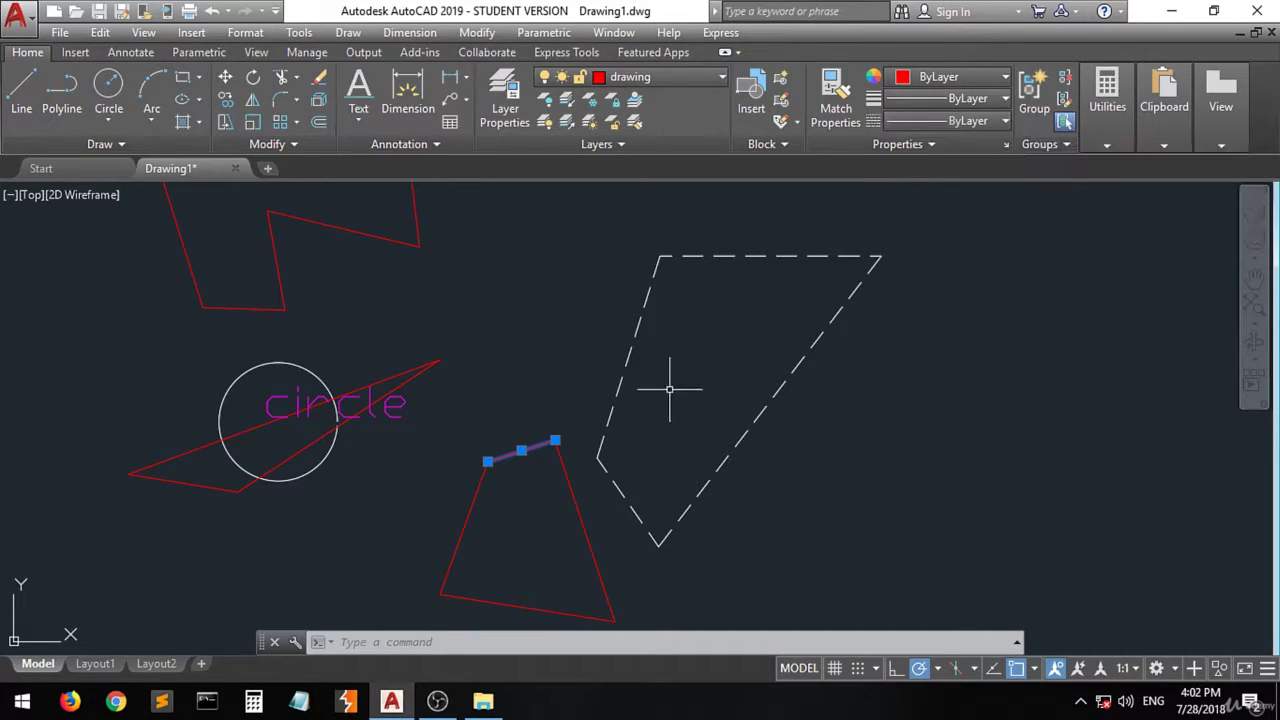
{"action": "left_click", "coordinate": [986, 79]}
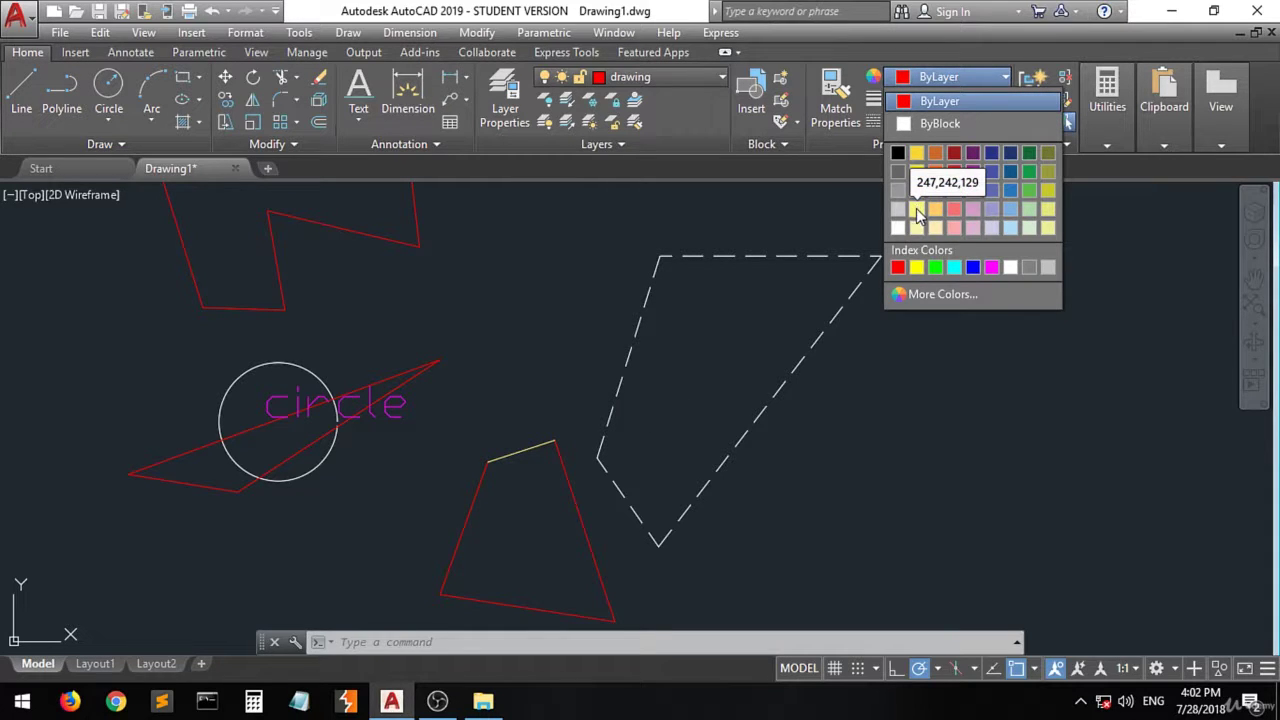
{"action": "left_click", "coordinate": [917, 268]}
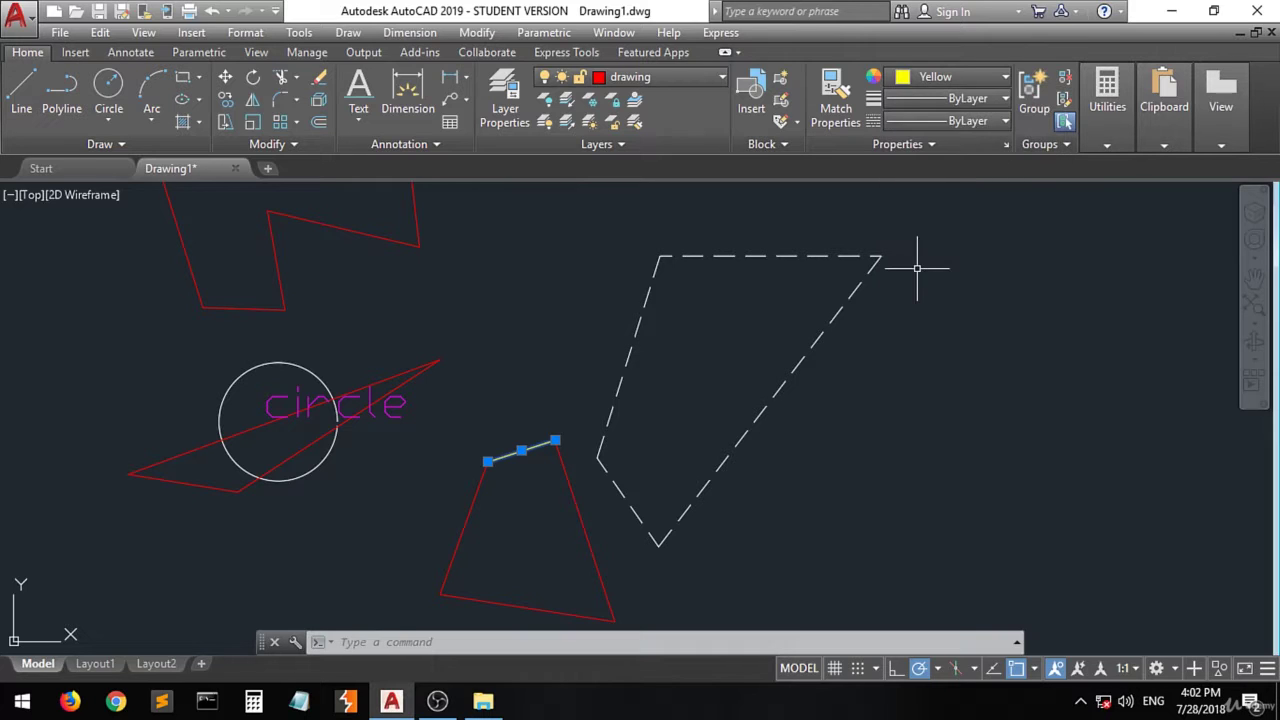
{"action": "left_click", "coordinate": [976, 98]}
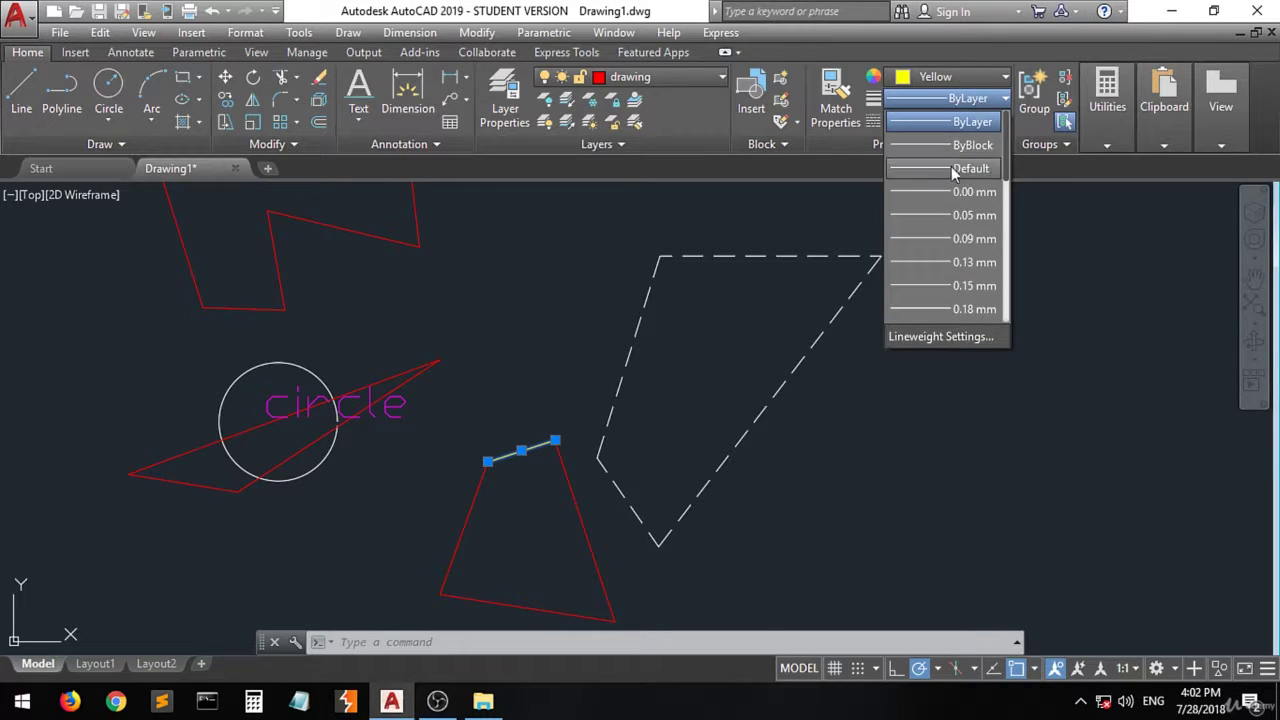
{"action": "scroll", "coordinate": [958, 285], "scroll_direction": "down", "scroll_amount": 3}
{"action": "scroll", "coordinate": [961, 281], "scroll_direction": "down", "scroll_amount": 3}
{"action": "left_click", "coordinate": [936, 312]}
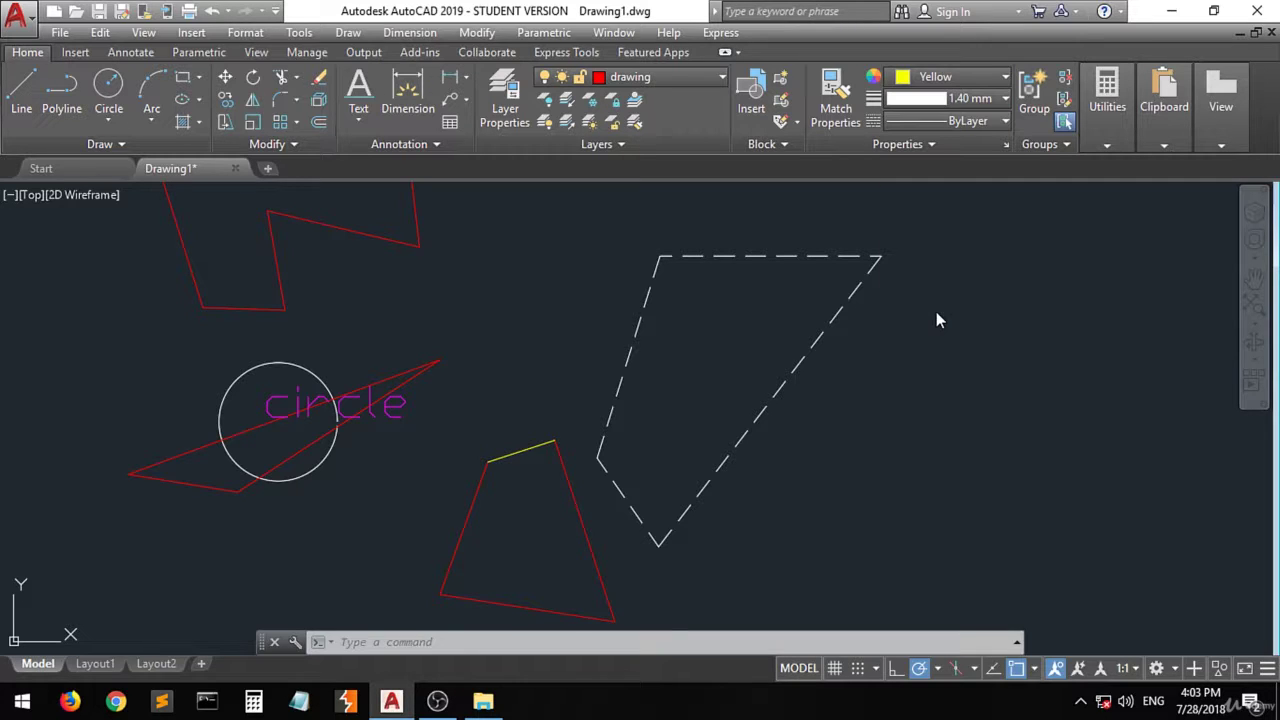
Step: Set the linetype of the quadrilateral's yellow upper edge to HIDDEN and clear the selection
{"action": "left_click", "coordinate": [967, 122]}
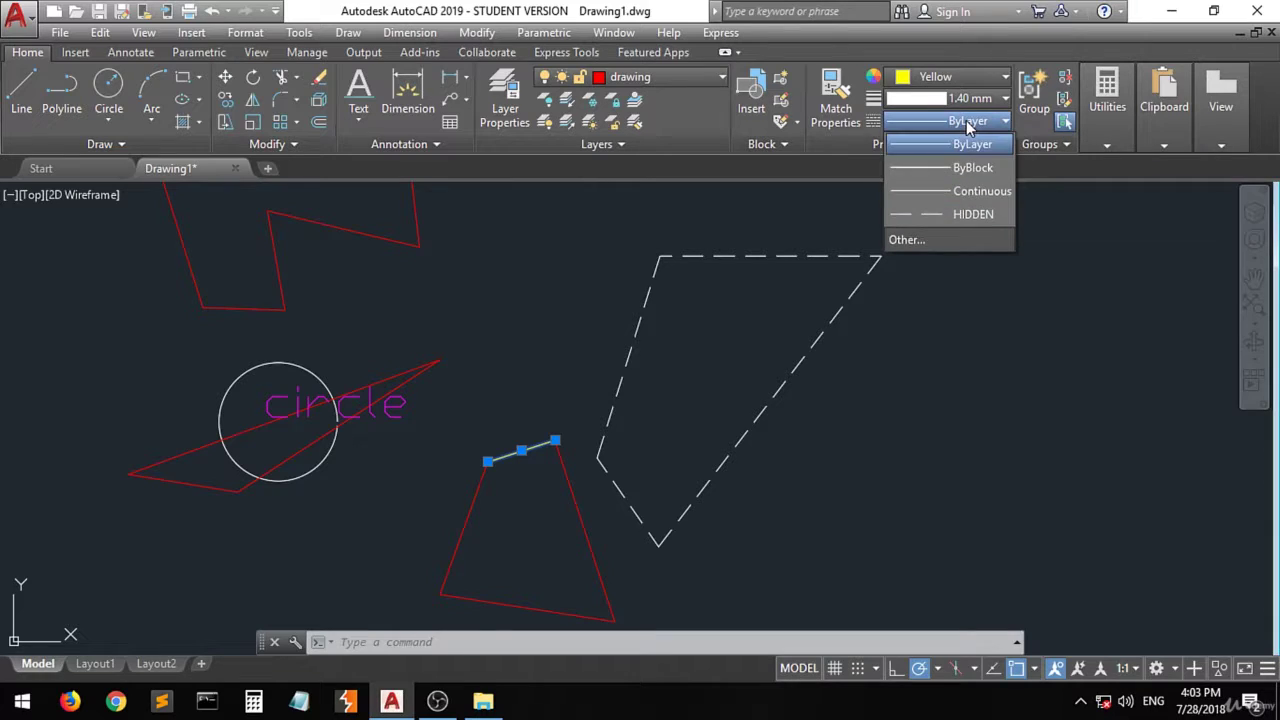
{"action": "left_click", "coordinate": [975, 215]}
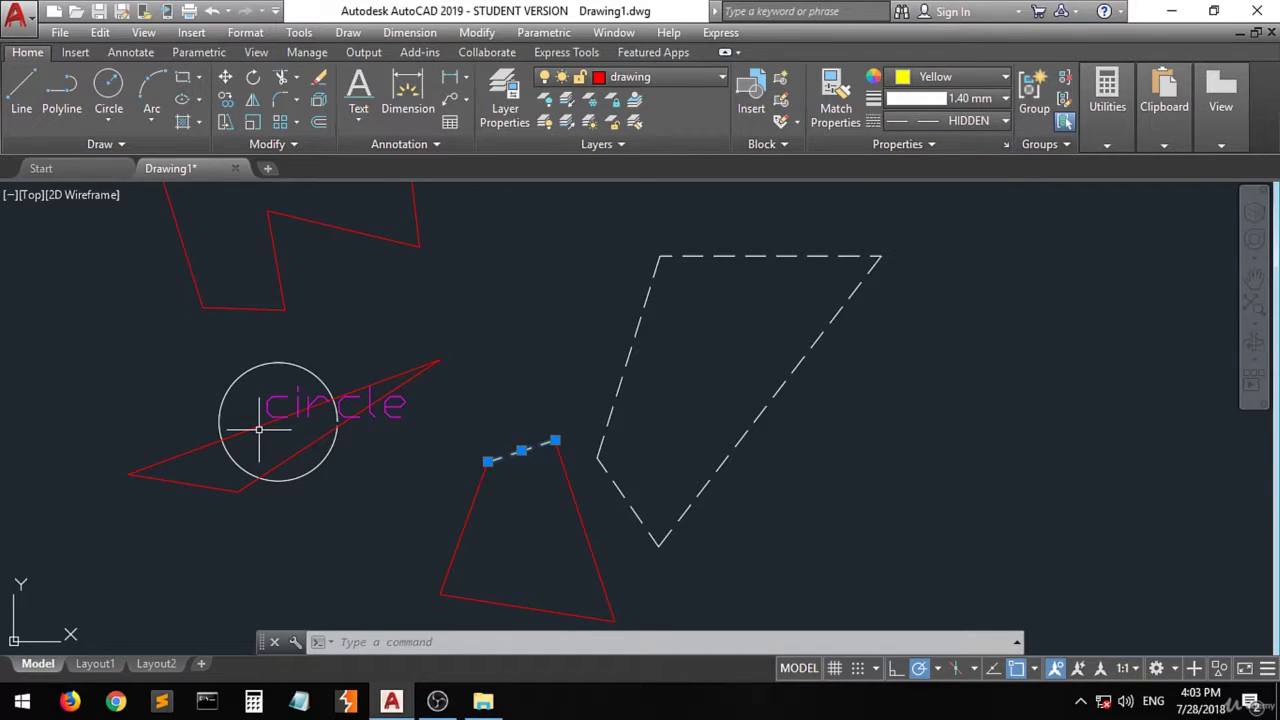
{"action": "key", "text": "Escape"}
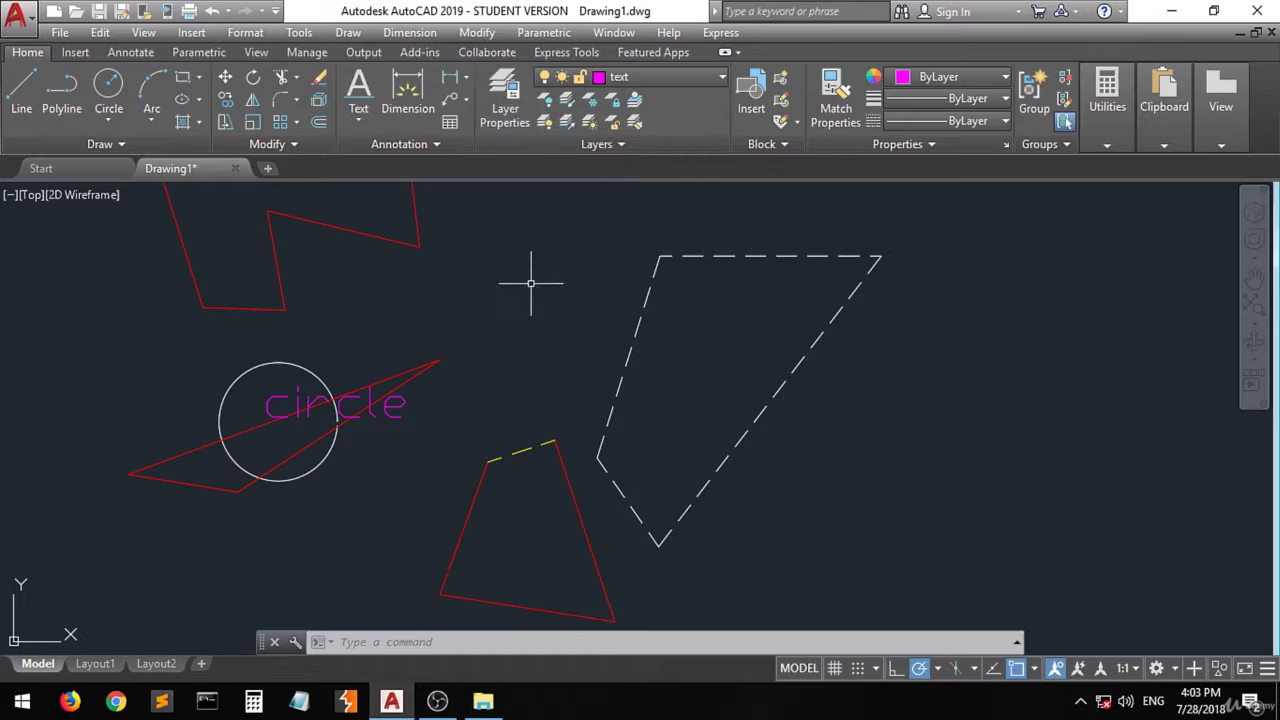
{"action": "scroll", "coordinate": [442, 432], "scroll_direction": "down", "scroll_amount": 2}
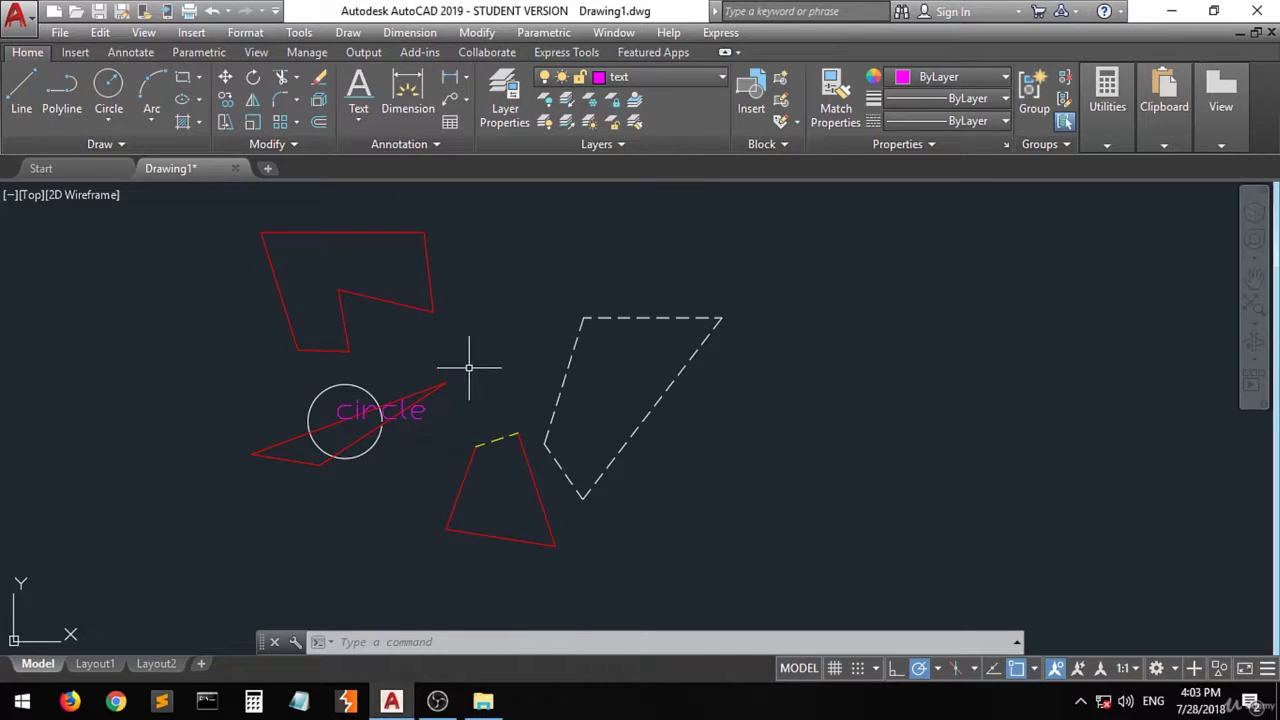